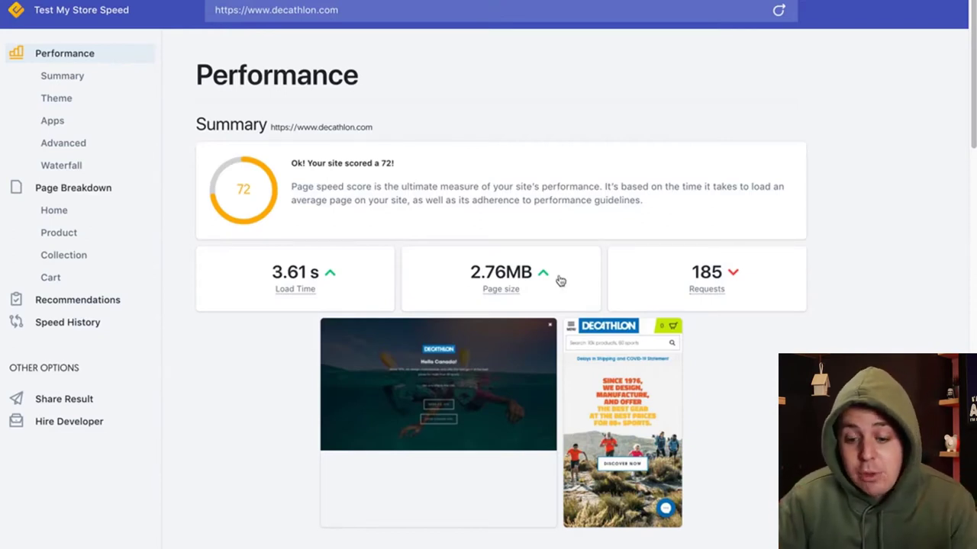
Review the decathlon.com speed summary and connected apps, and look over the Kylie Cosmetics home page.
scroll(536, 346, "down", 6)
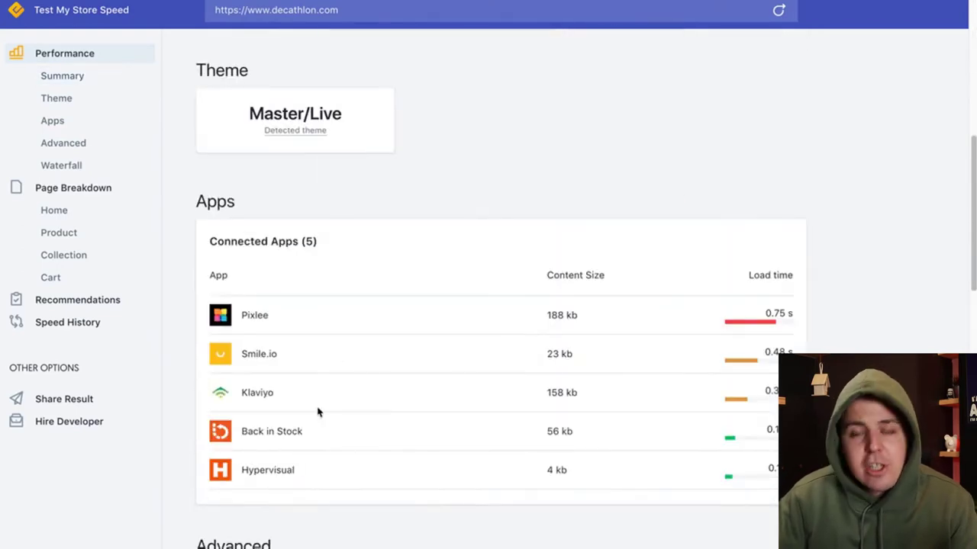
scroll(359, 415, "down", 3)
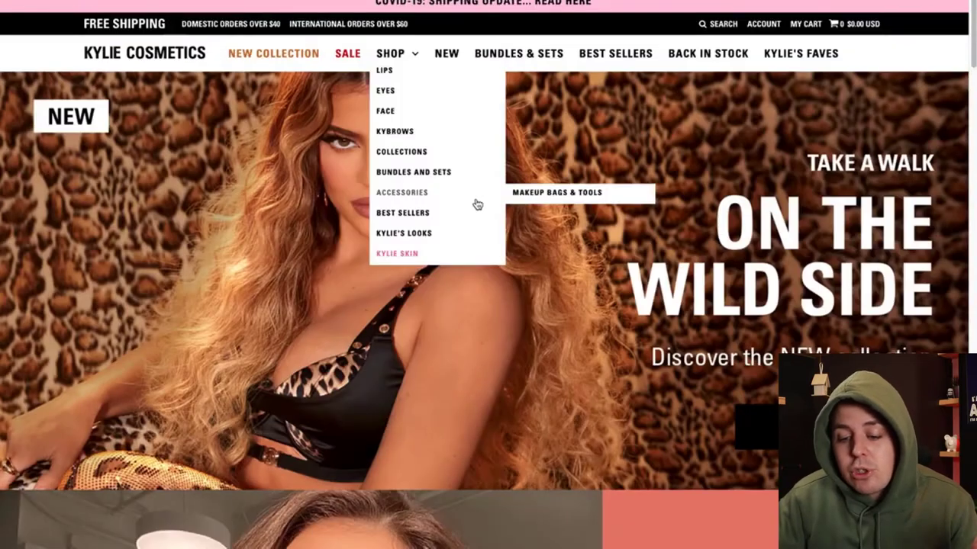
scroll(345, 252, "down", 4)
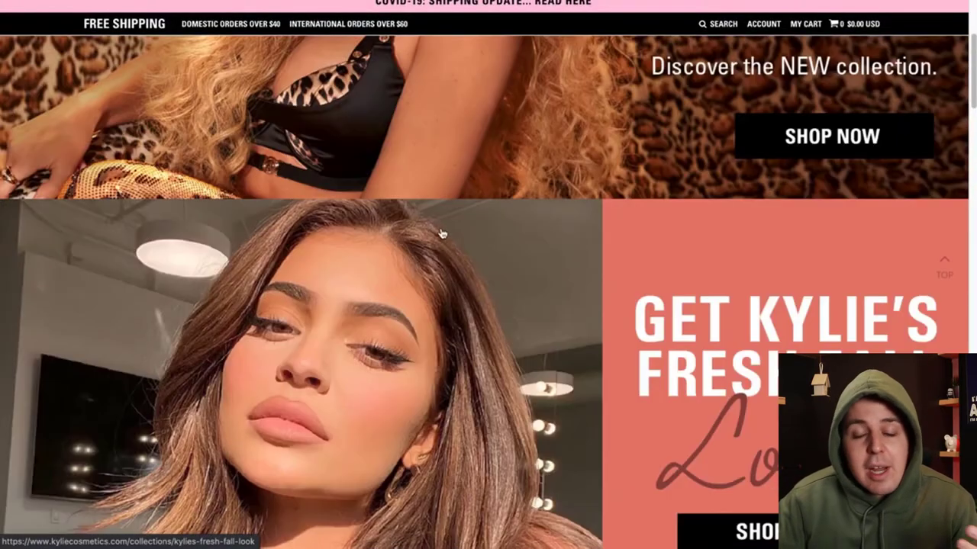
scroll(442, 234, "down", 4)
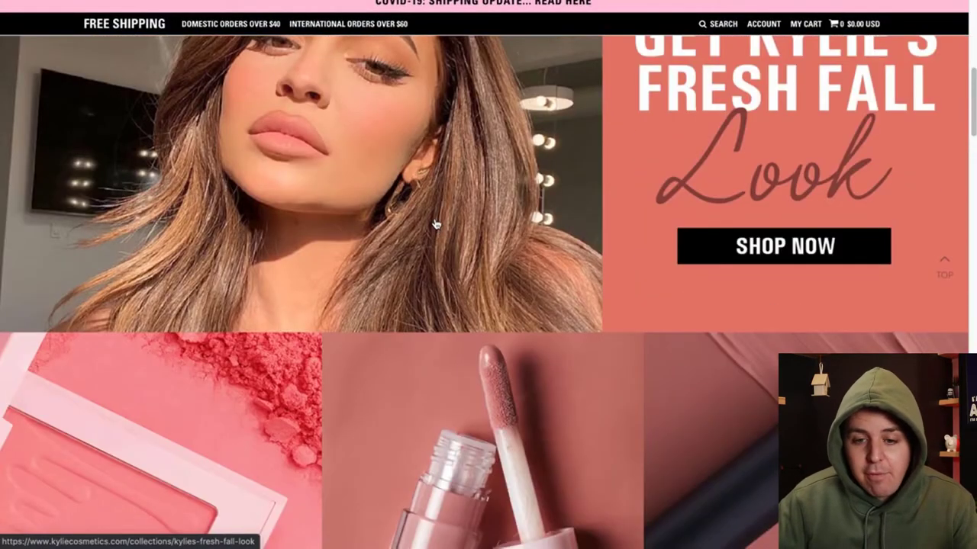
scroll(443, 215, "up", 8)
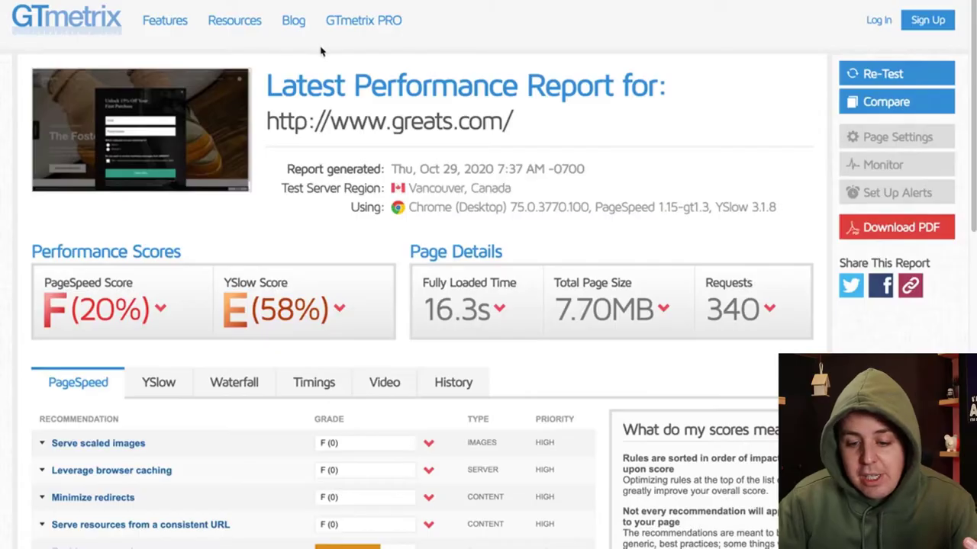
Open the waterfall chart in the GTmetrix report for greats.com and look through its requests.
scroll(234, 207, "down", 3)
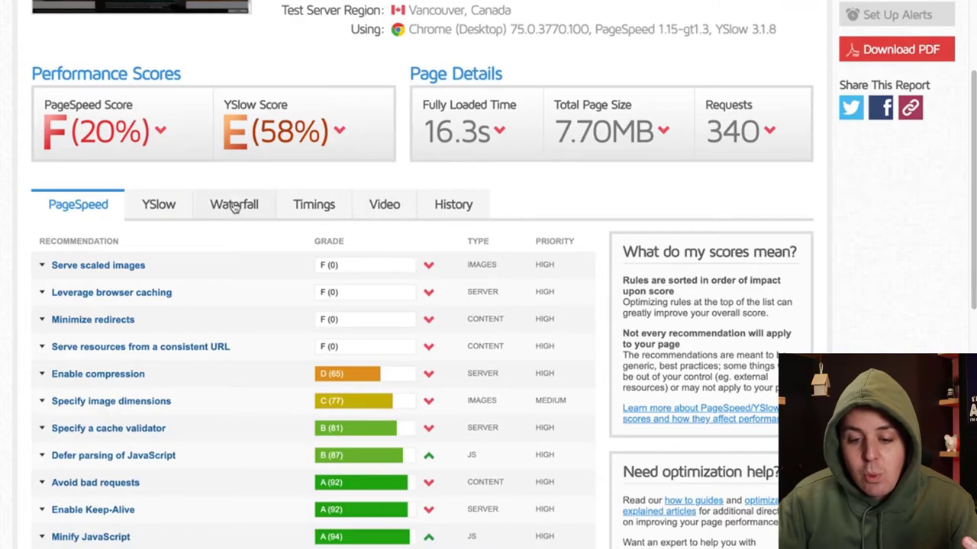
left_click(235, 205)
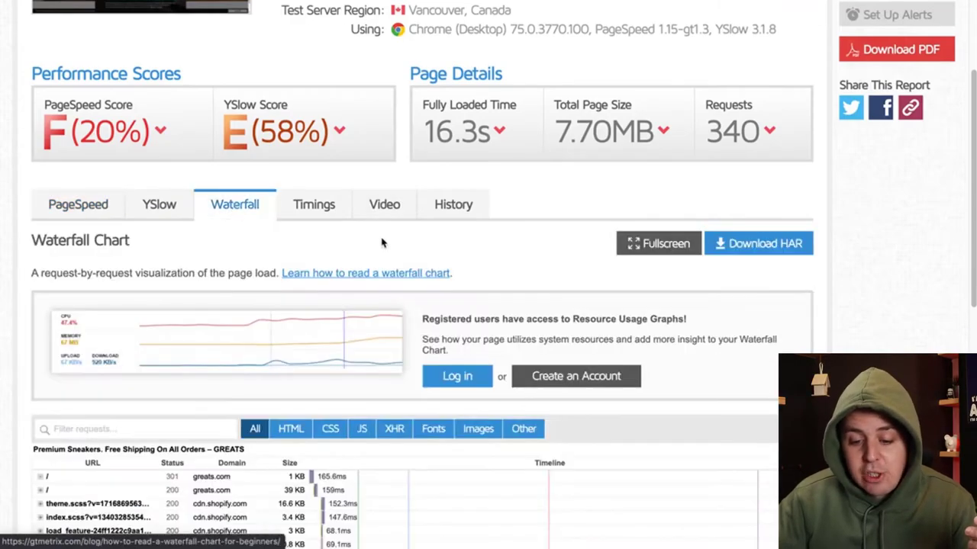
scroll(384, 237, "down", 7)
scroll(185, 152, "up", 2)
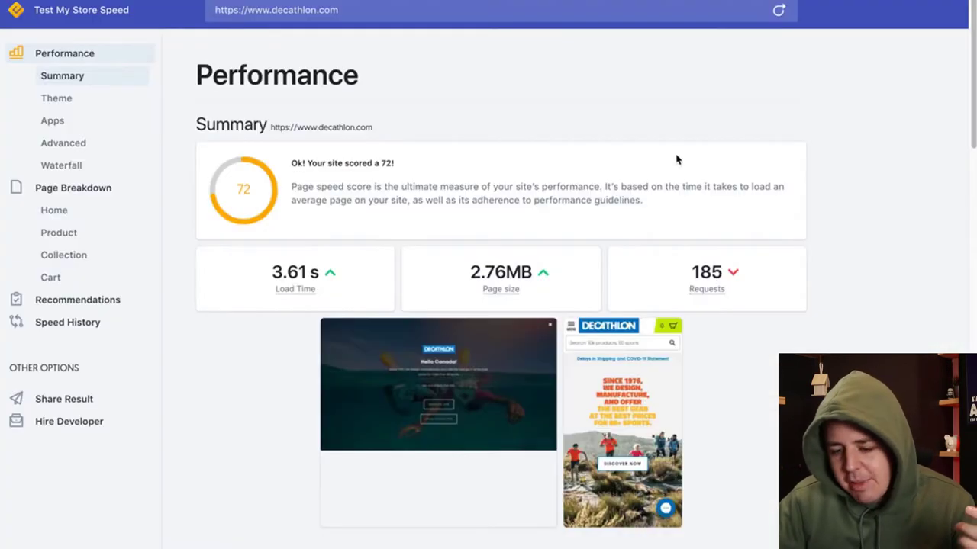
Expand the home page waterfall in the decathlon.com speed report and look through its full request list.
scroll(676, 159, "down", 15)
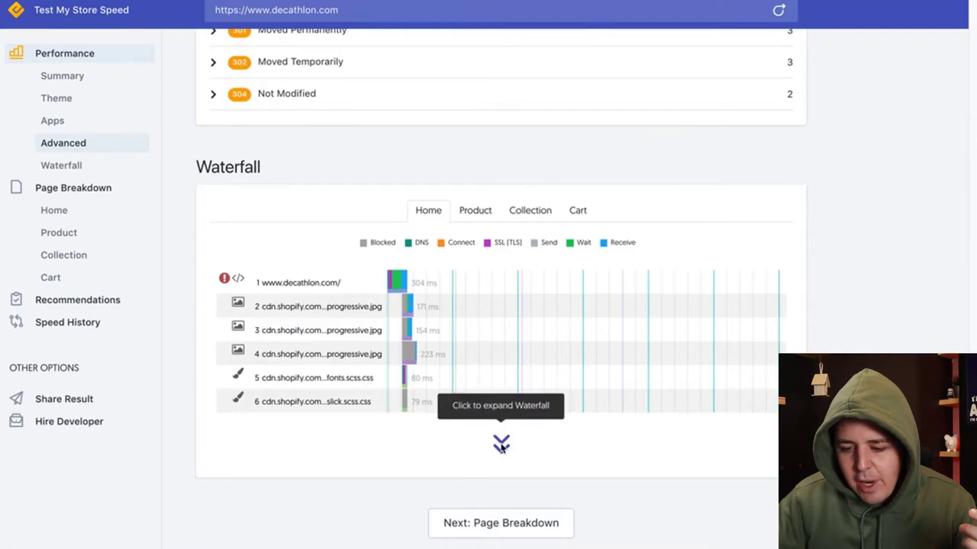
left_click(488, 288)
scroll(469, 190, "up", 20)
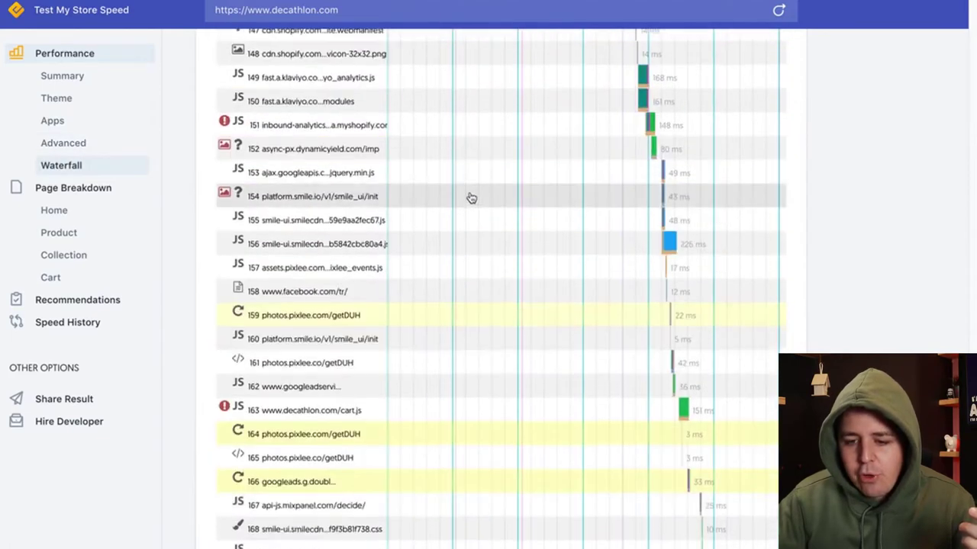
scroll(471, 196, "up", 20)
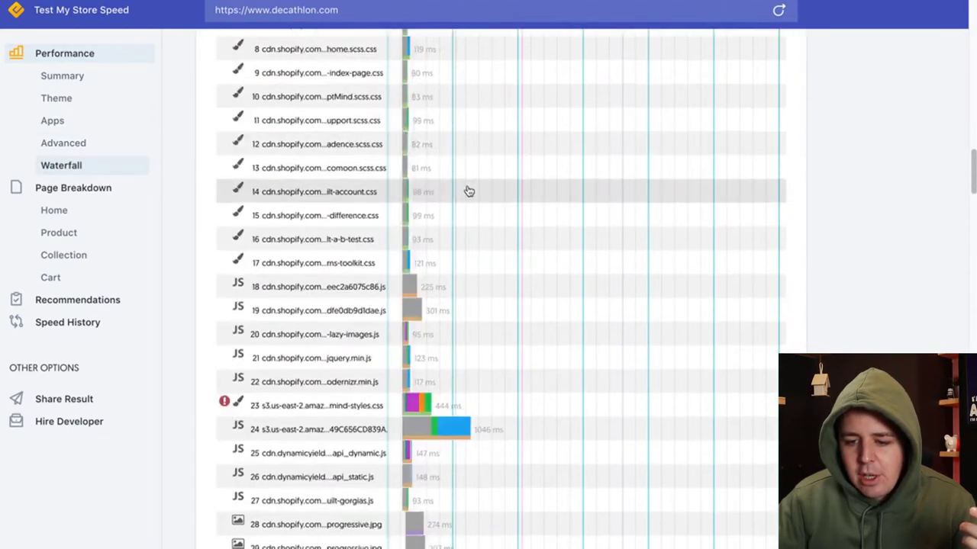
scroll(466, 186, "down", 10)
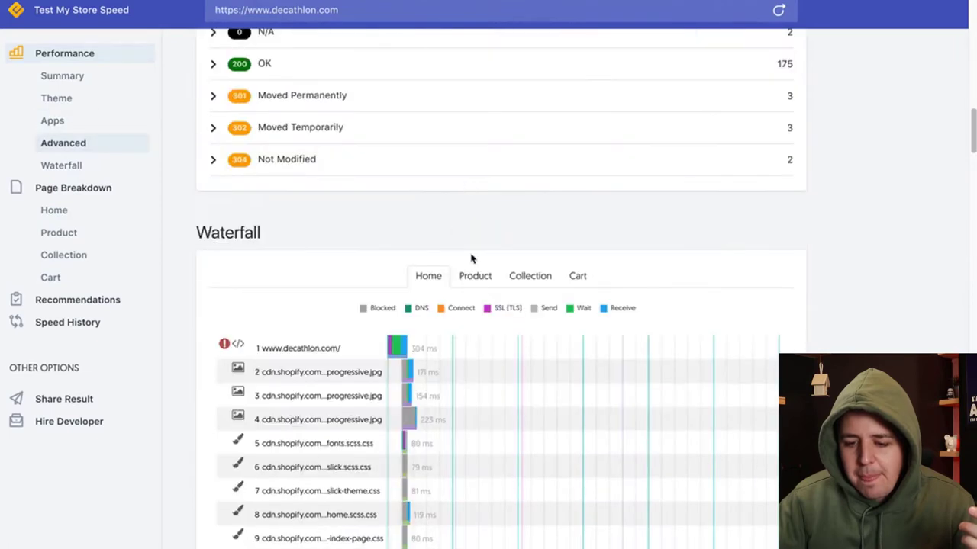
scroll(534, 320, "down", 2)
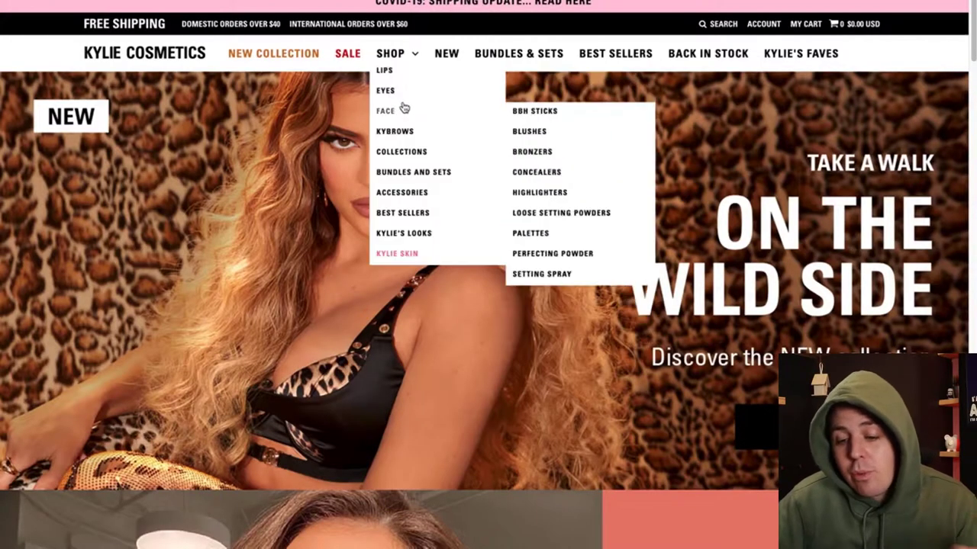
Inspect the Kylie Cosmetics home page banner in the developer tools and display the page's network activity.
right_click(273, 196)
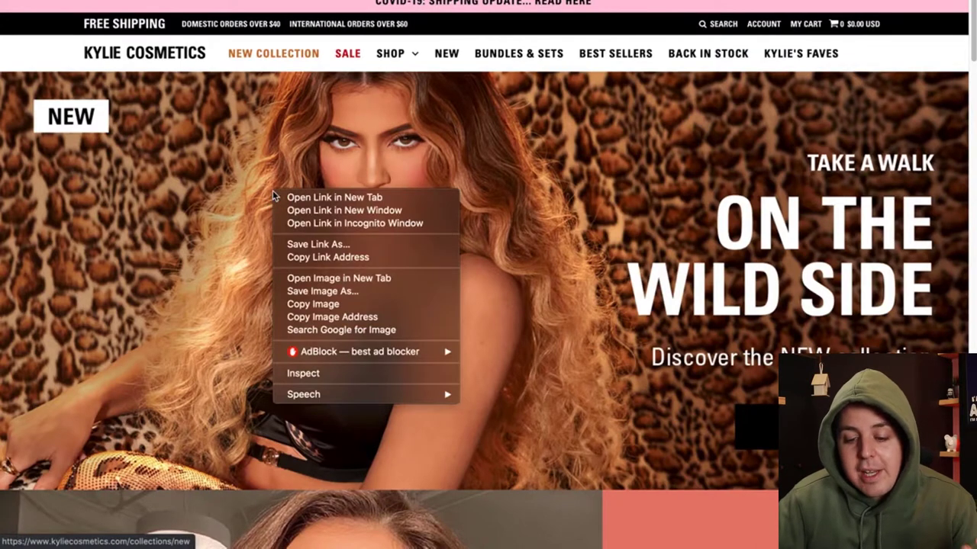
left_click(303, 373)
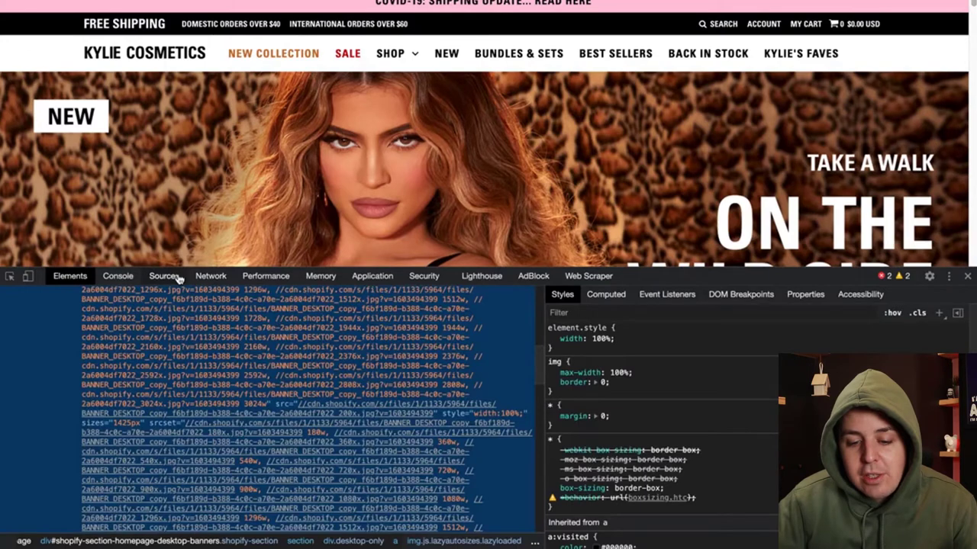
left_click(207, 276)
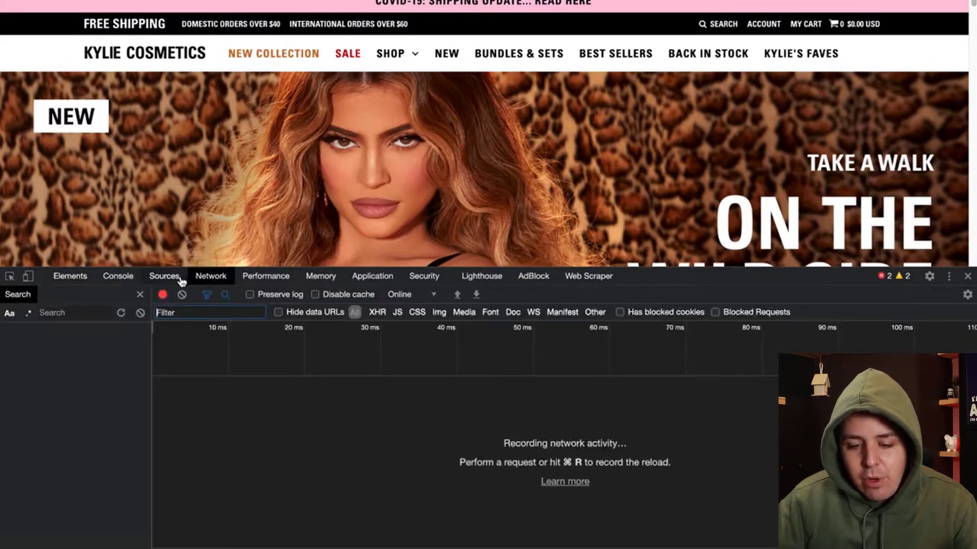
left_click(175, 277)
left_click(210, 277)
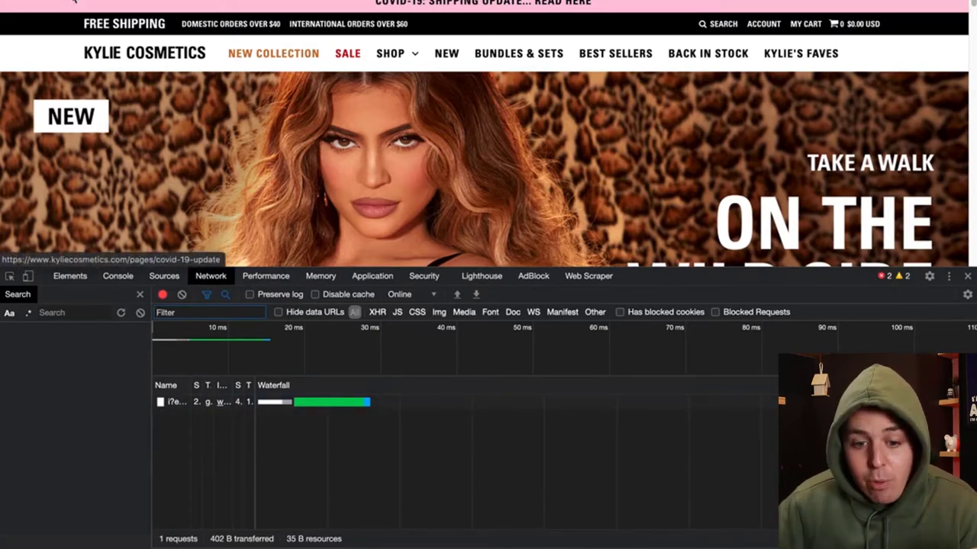
left_click(74, 1)
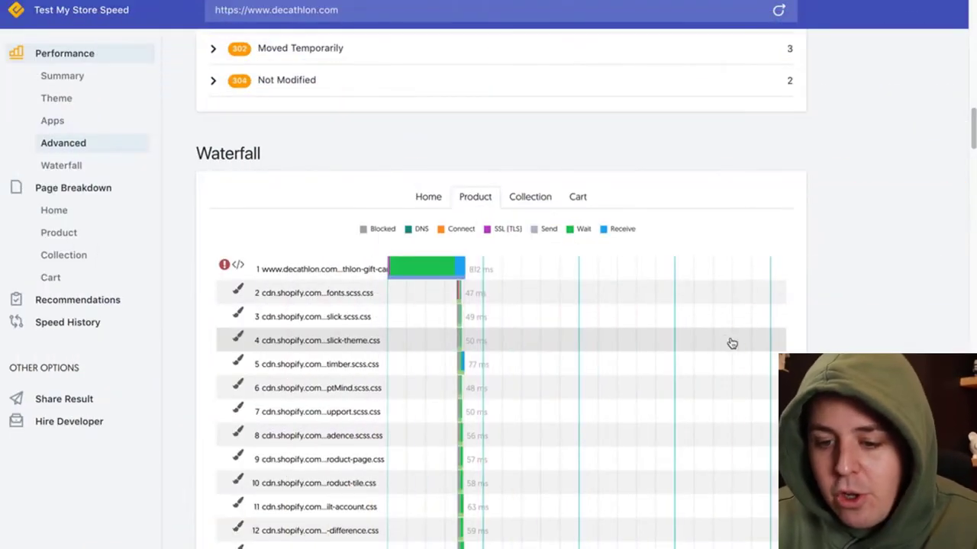
Look back over the GTmetrix waterfall for greats.com and examine the early stylesheet and script requests in decathlon.com's product page waterfall.
scroll(486, 214, "up", 15)
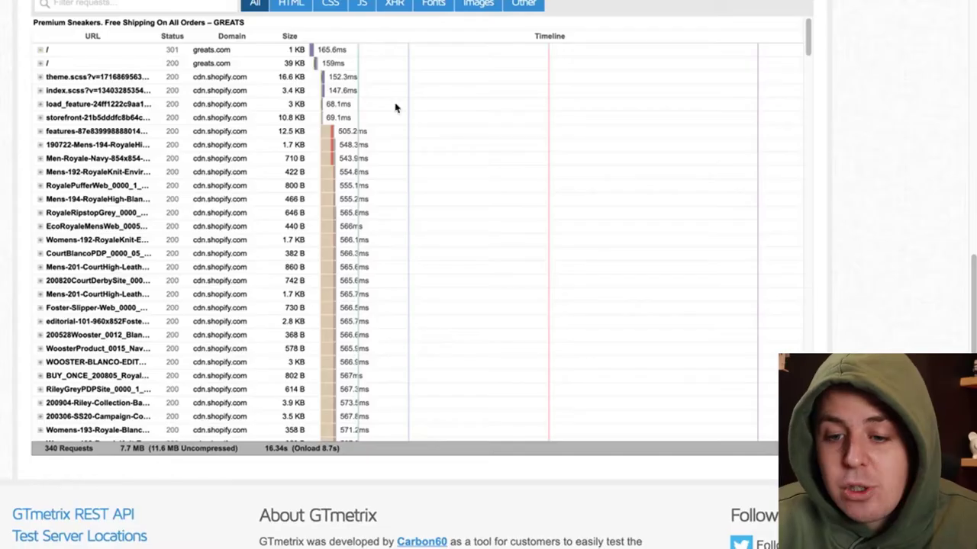
scroll(721, 235, "up", 15)
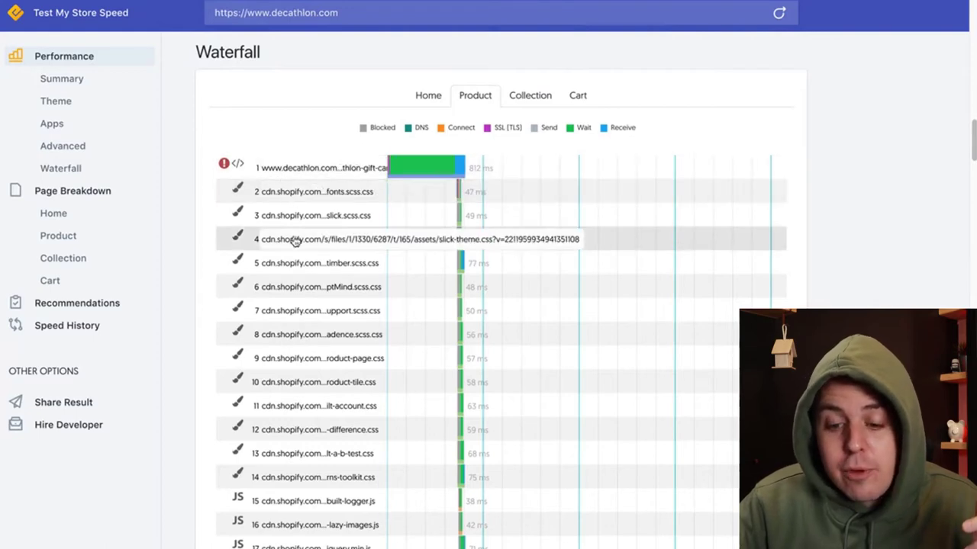
scroll(295, 240, "down", 5)
scroll(294, 241, "down", 4)
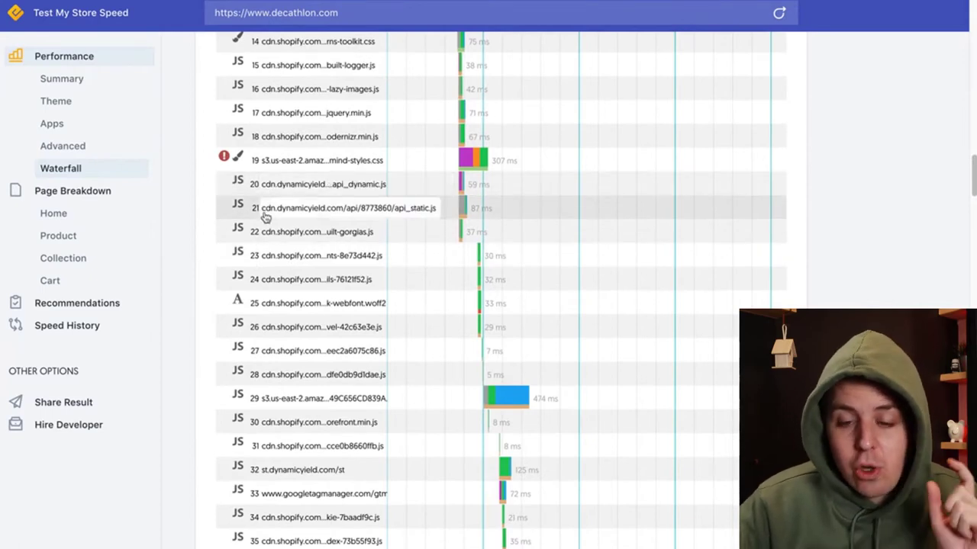
scroll(309, 221, "up", 7)
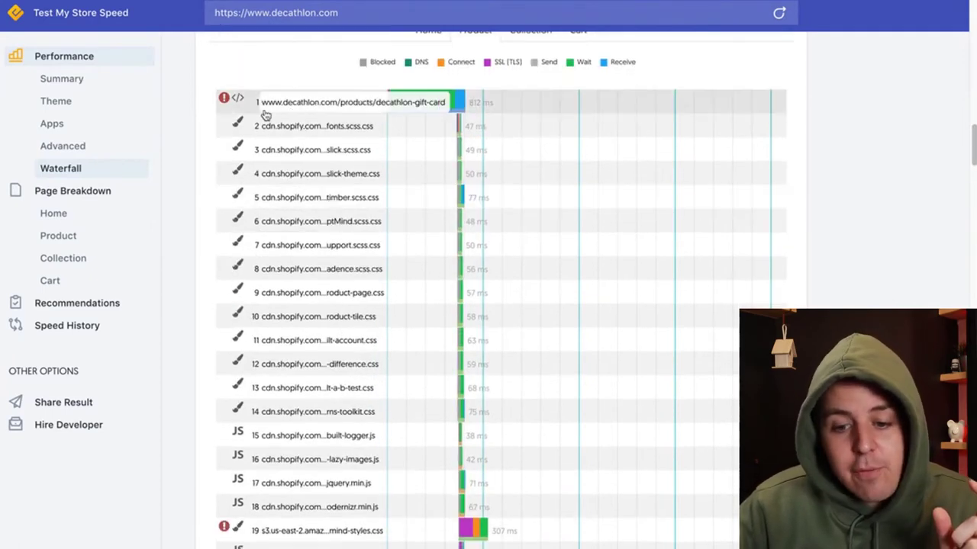
scroll(301, 127, "down", 3)
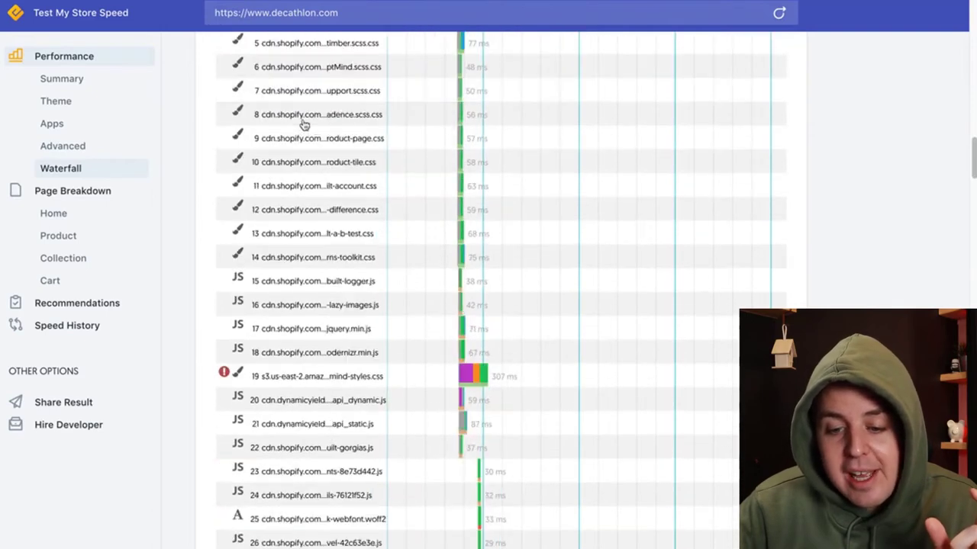
scroll(303, 130, "up", 3)
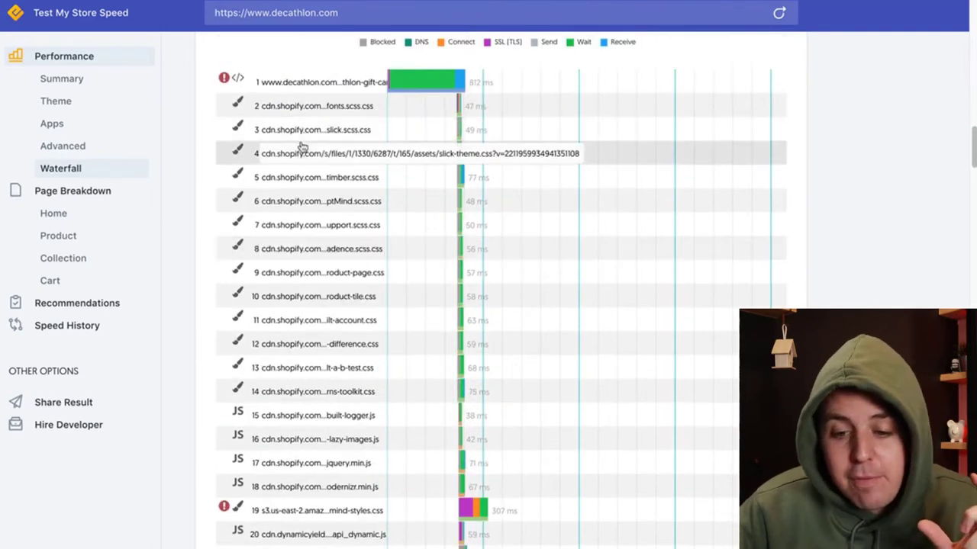
scroll(341, 258, "down", 1)
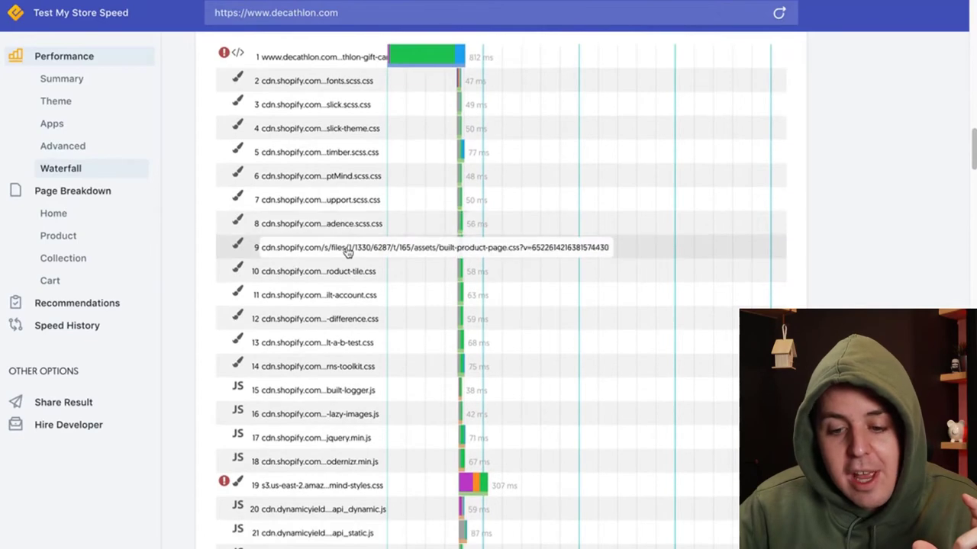
scroll(290, 216, "down", 5)
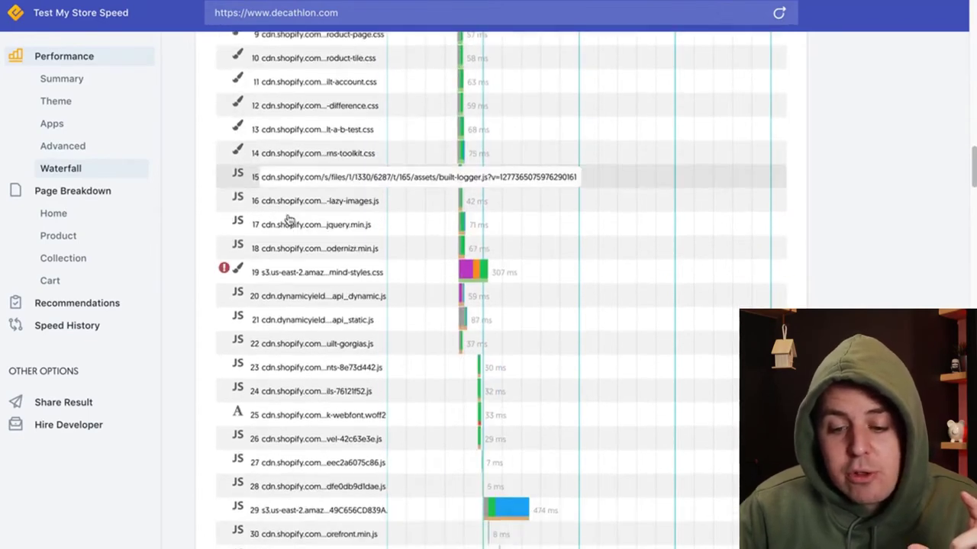
scroll(288, 220, "down", 5)
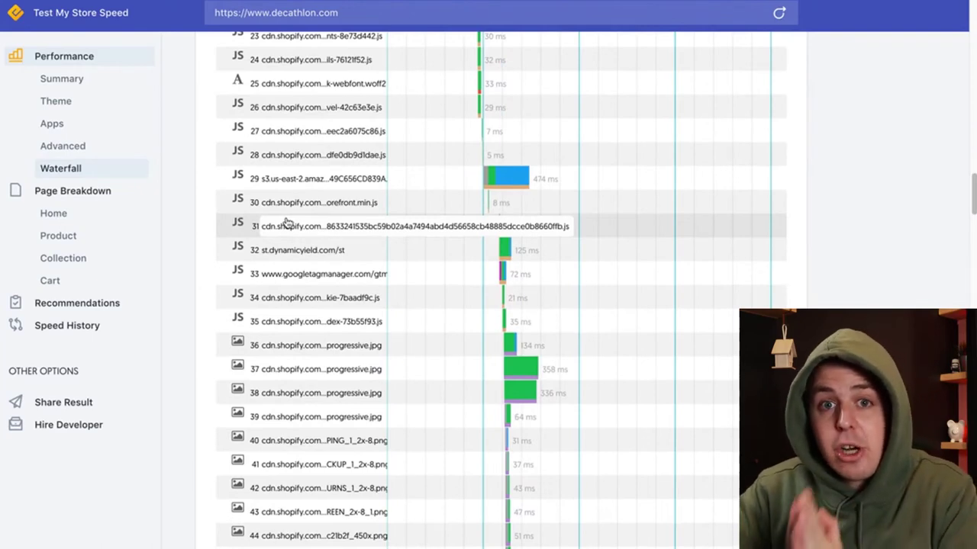
scroll(413, 179, "up", 10)
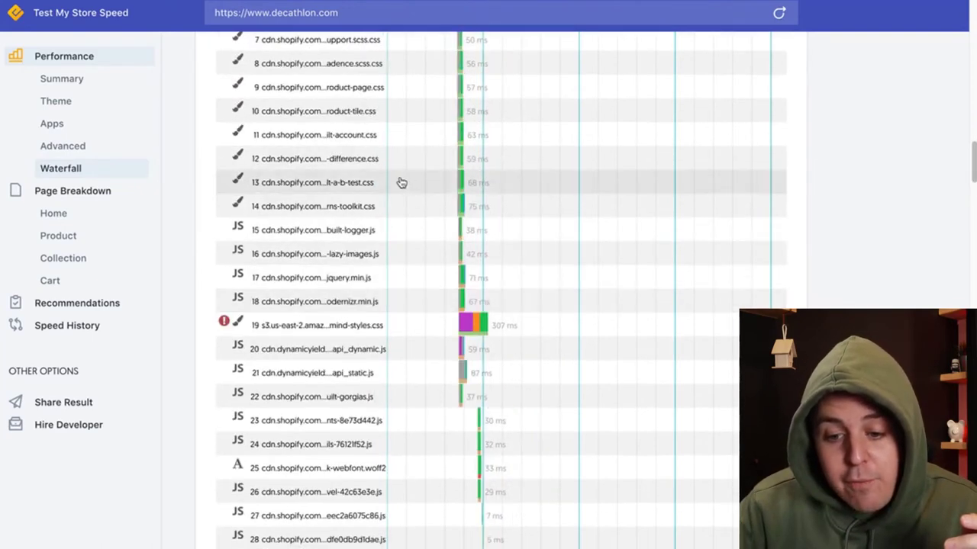
Examine the third-party script, tracking and image requests further down the decathlon.com product page waterfall.
scroll(262, 109, "down", 20)
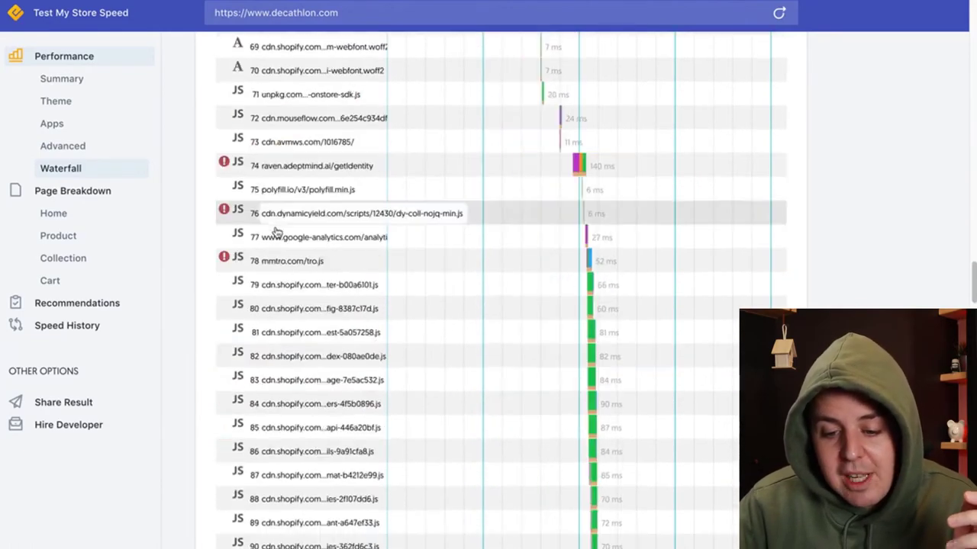
scroll(329, 385, "down", 20)
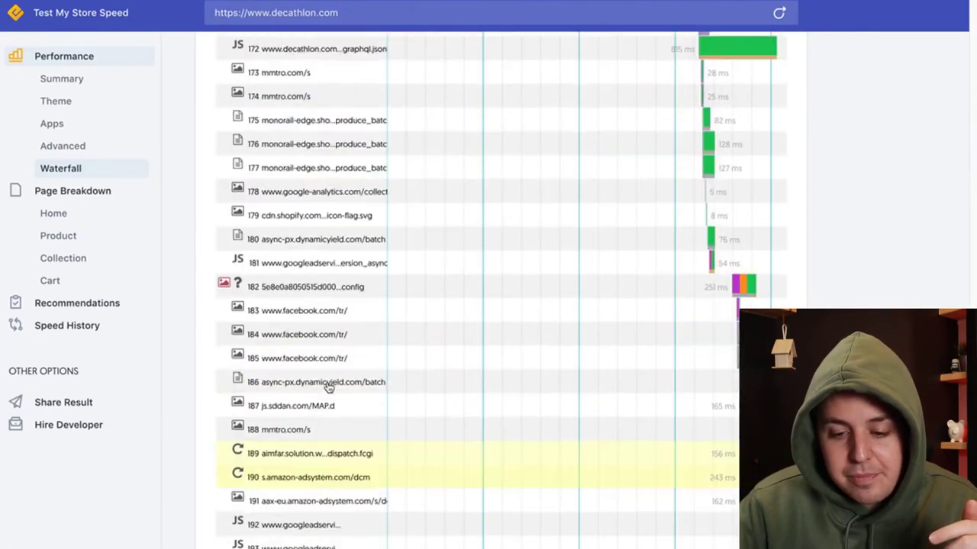
scroll(338, 206, "up", 20)
scroll(338, 206, "up", 20)
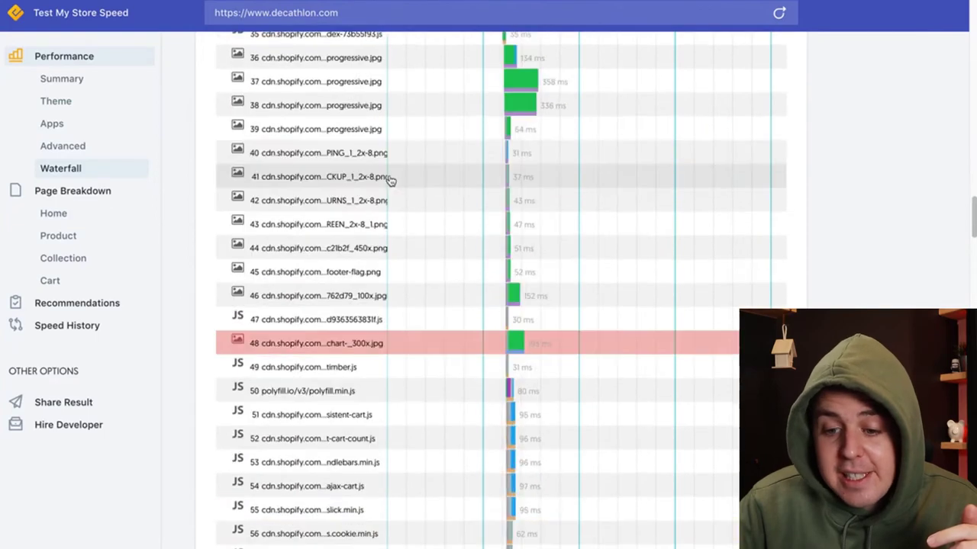
scroll(333, 170, "up", 6)
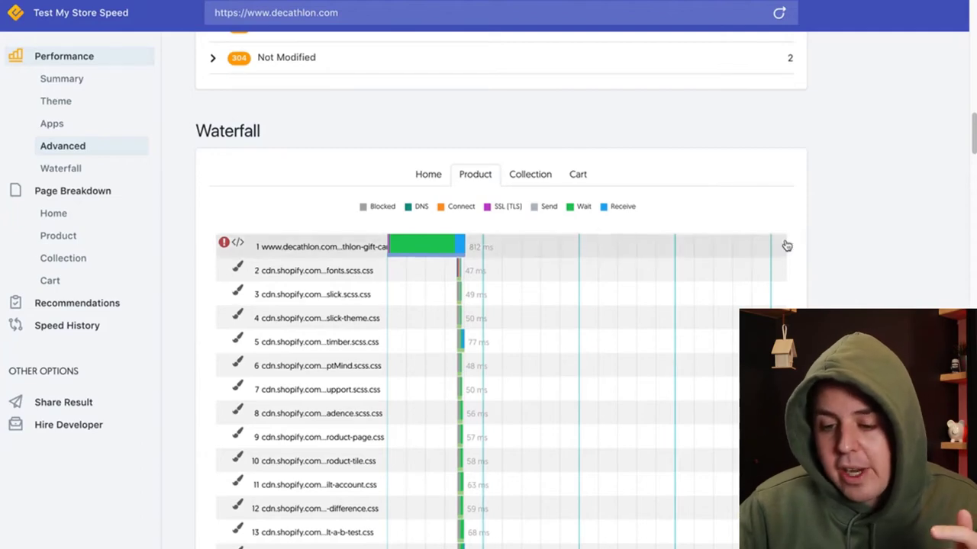
Check the decathlon.com performance summary and return to the stylesheet and script requests in the product page waterfall.
key("Home")
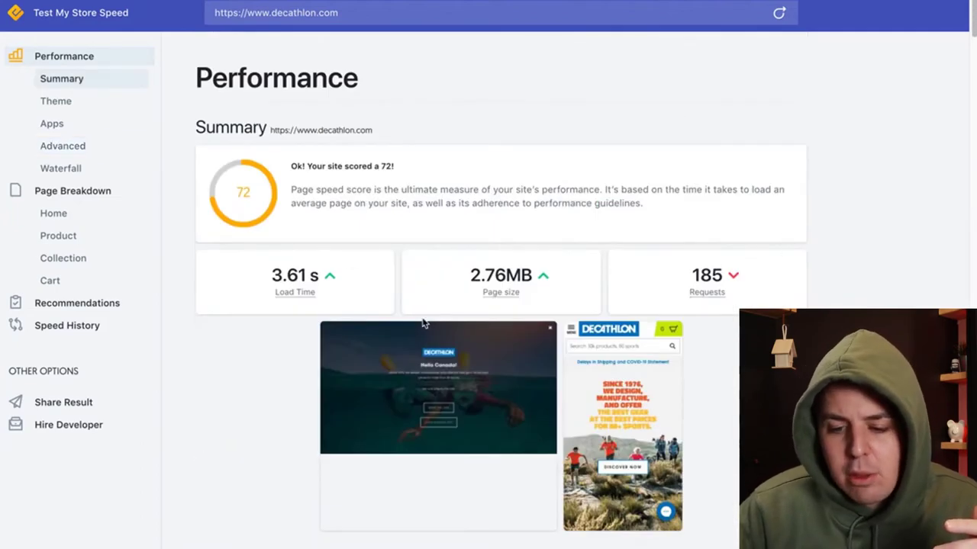
scroll(711, 394, "down", 15)
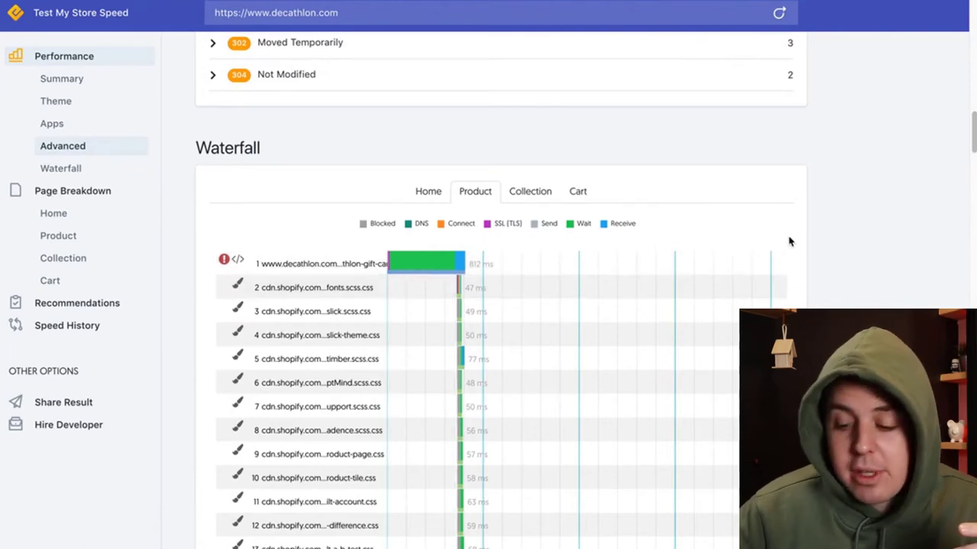
scroll(723, 310, "down", 6)
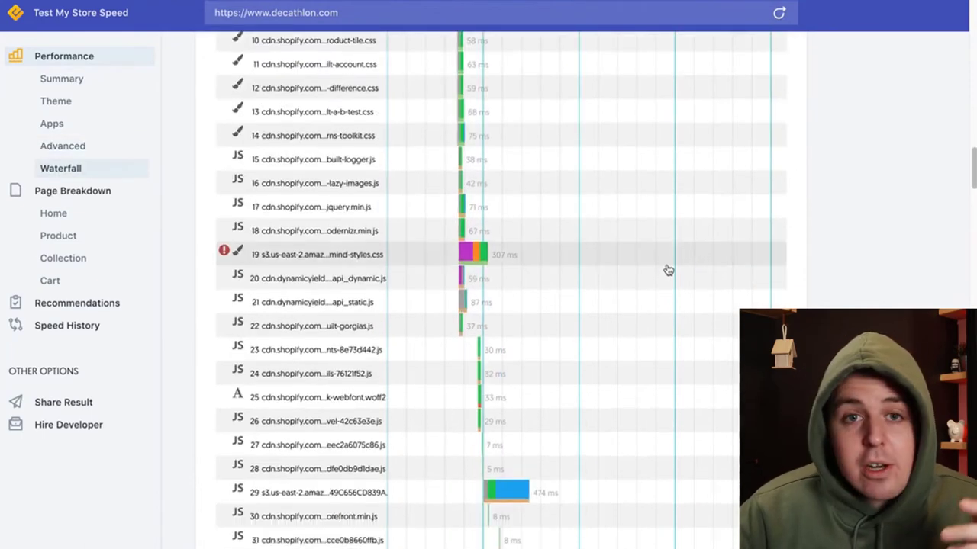
Examine the timing phases of the initial document request at the start of decathlon.com's product page waterfall.
scroll(665, 270, "down", 5)
scroll(665, 270, "up", 10)
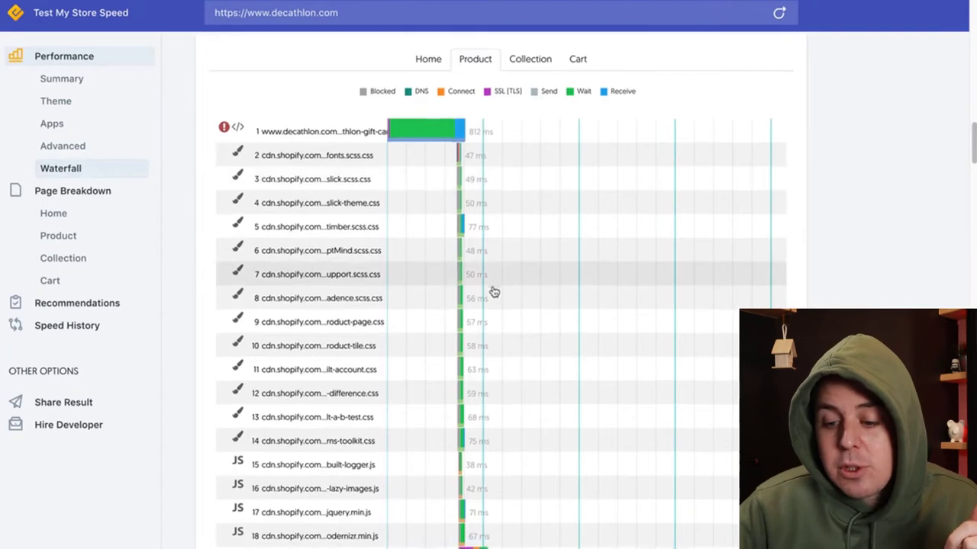
scroll(493, 290, "down", 6)
scroll(489, 286, "up", 7)
mouse_move(393, 168)
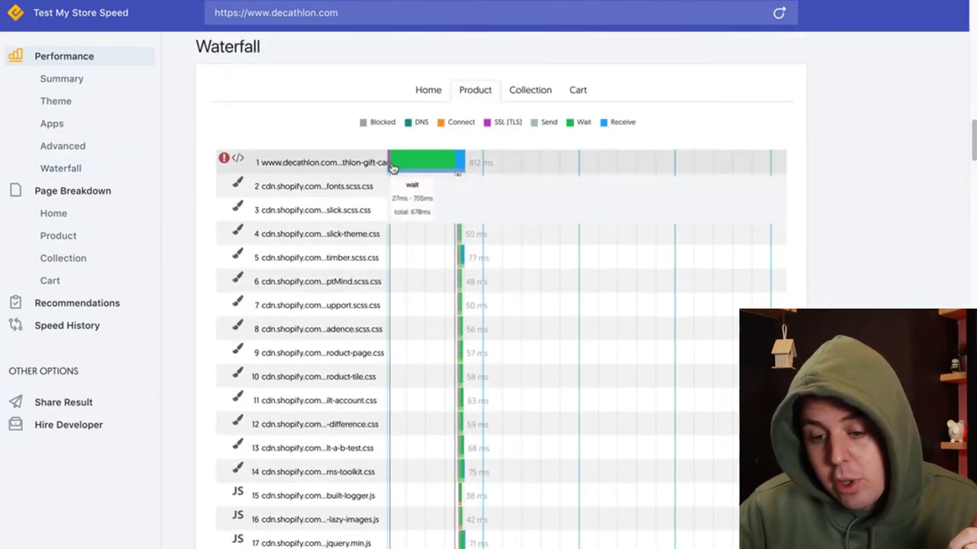
mouse_move(457, 167)
Check the full address of the Amazon S3 script, request 29, and examine the progressive image requests below it.
scroll(458, 168, "down", 6)
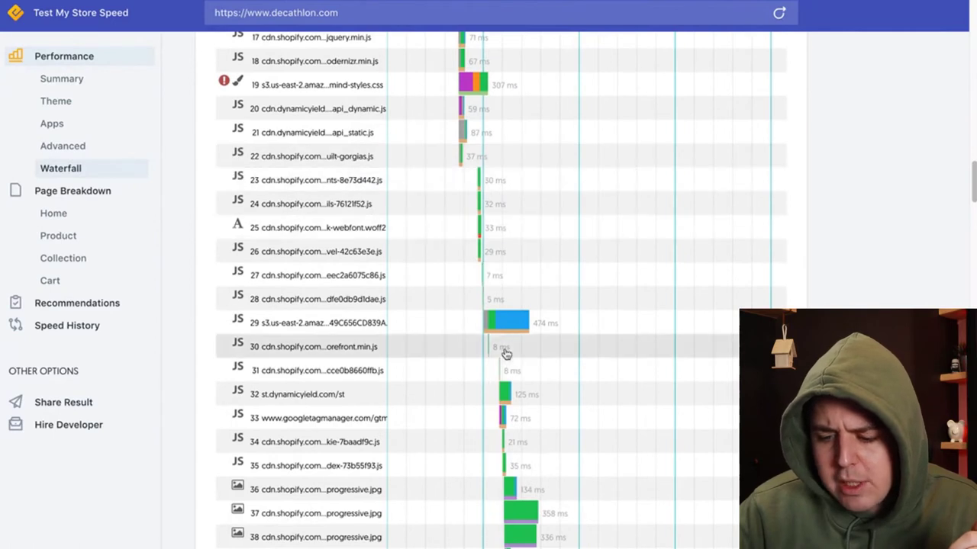
mouse_move(514, 328)
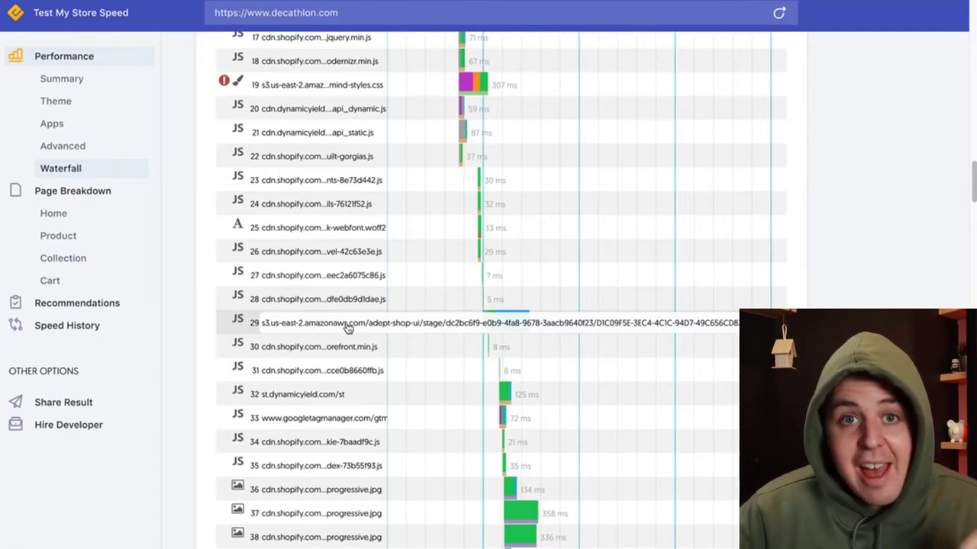
scroll(645, 362, "down", 3)
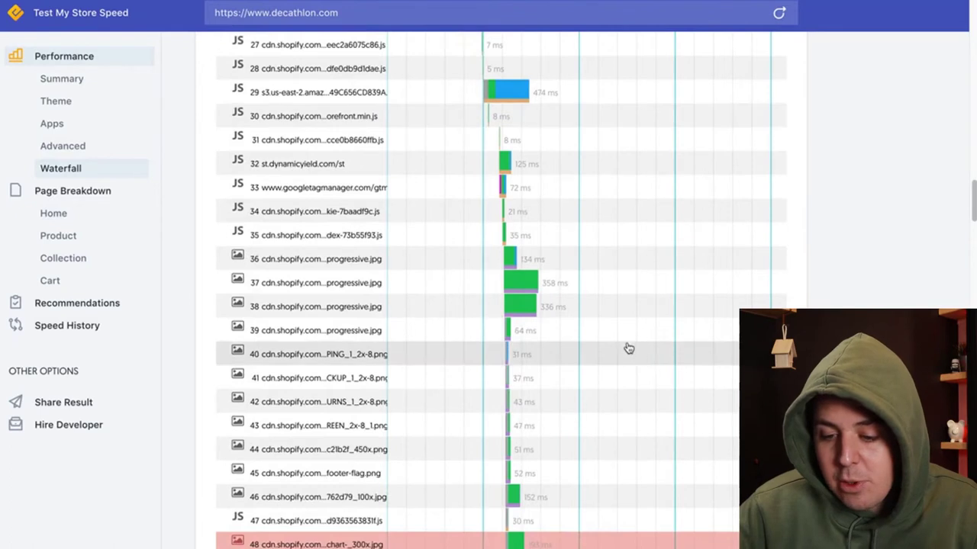
scroll(544, 287, "down", 1)
scroll(544, 287, "down", 2)
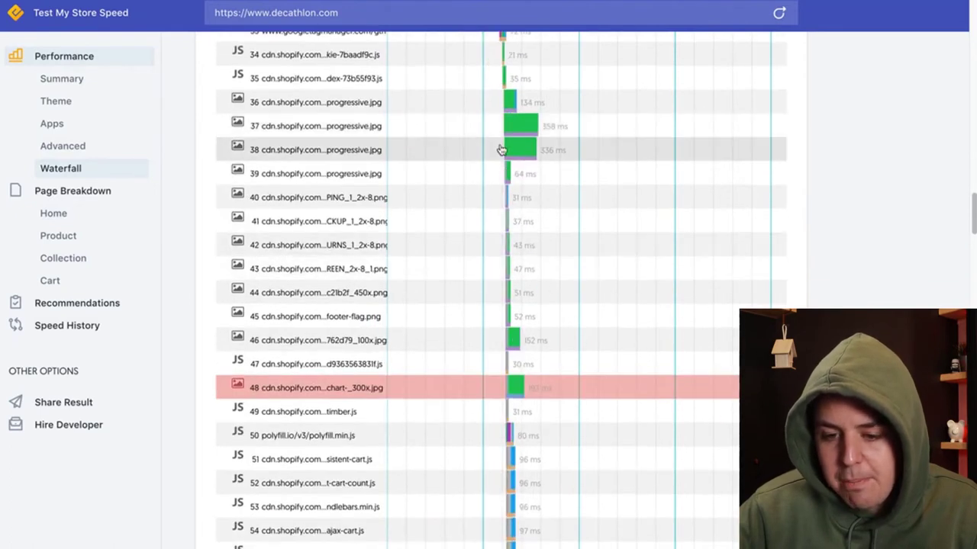
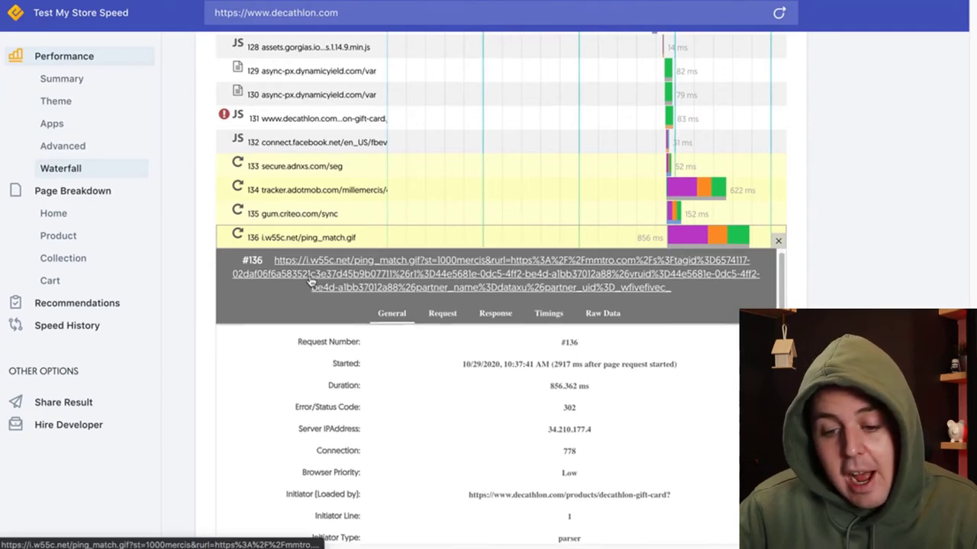
Look through the redirect and tracking requests after request 136 and show the details of request 199, mmtro.com/s.
scroll(824, 301, "down", 5)
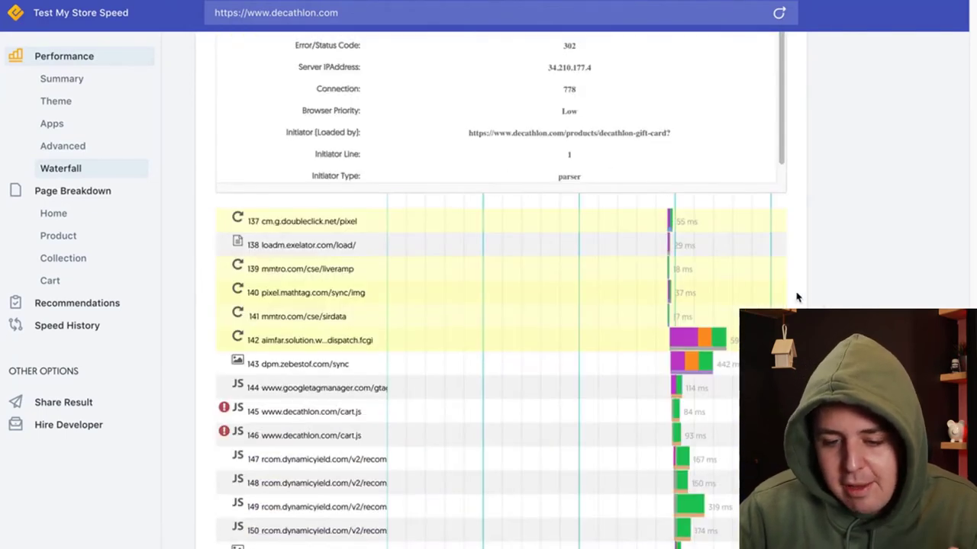
scroll(796, 297, "down", 2)
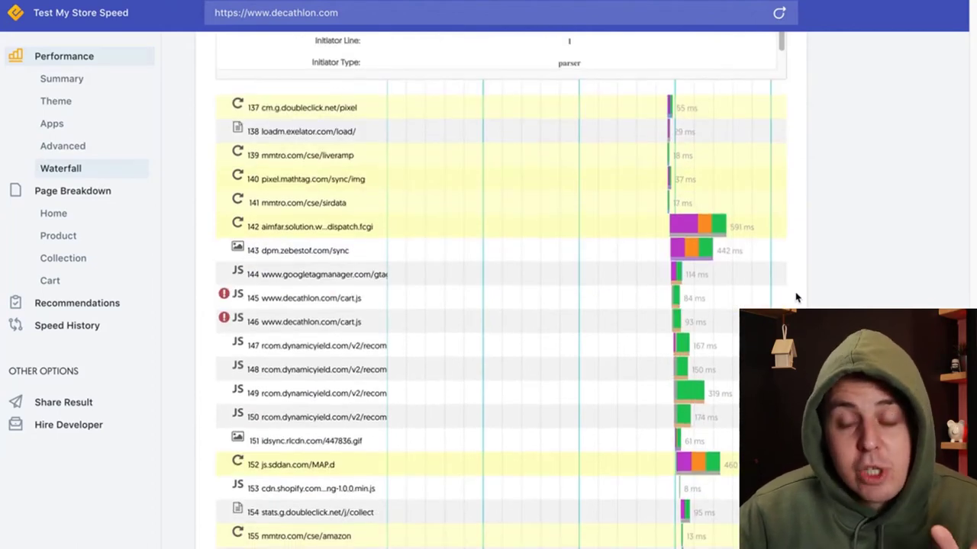
scroll(809, 294, "down", 2)
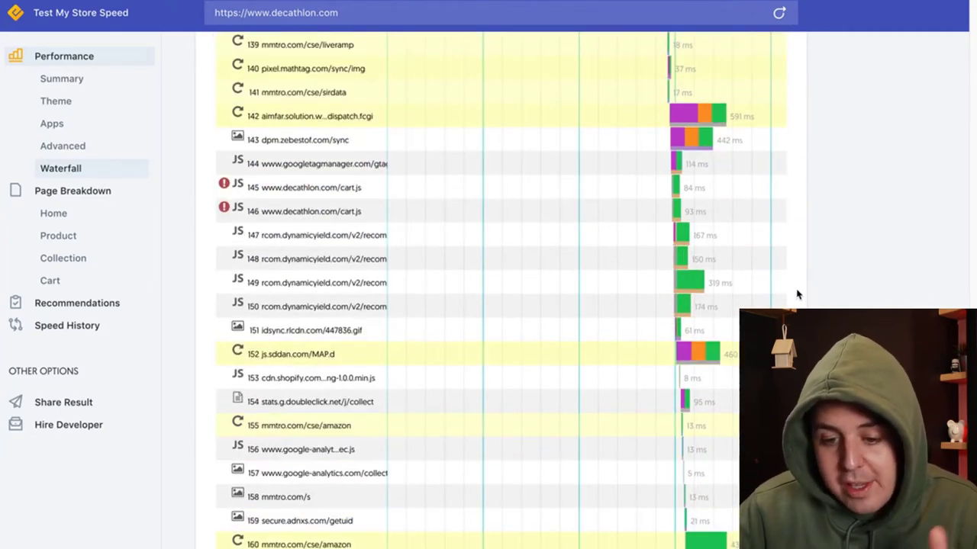
scroll(687, 313, "down", 10)
left_click(543, 329)
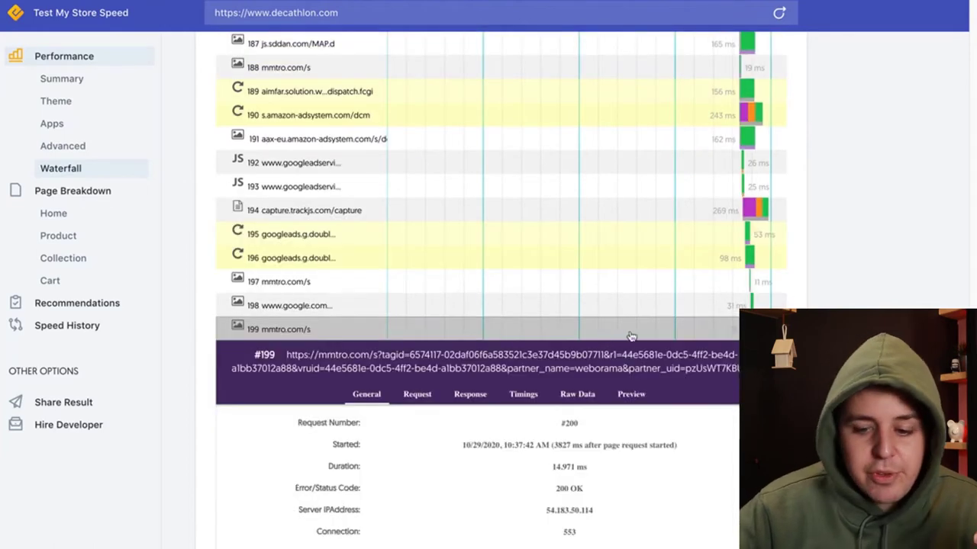
Review the requests just before 199 and show the details of redirect request 189 to aimfar.solution.weborama.fr.
scroll(835, 236, "up", 1)
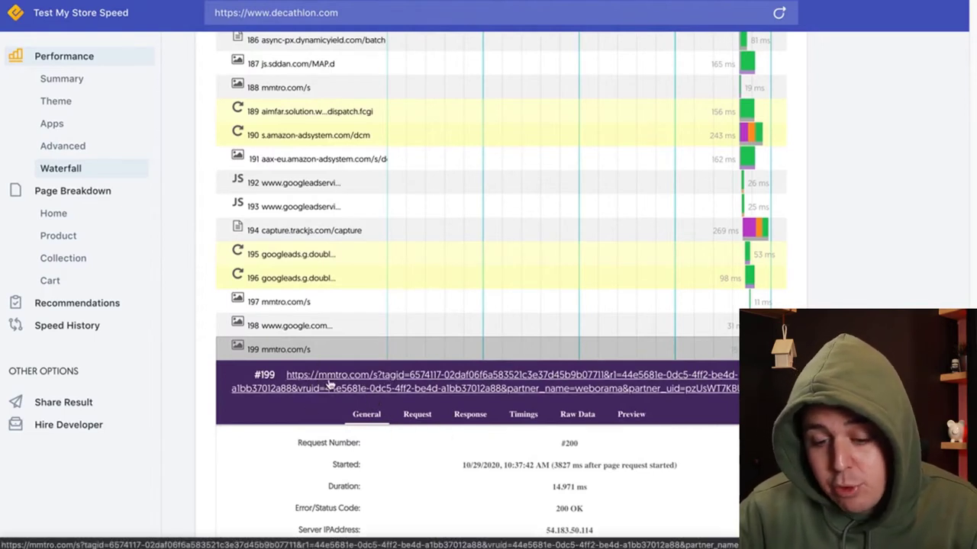
scroll(328, 385, "up", 1)
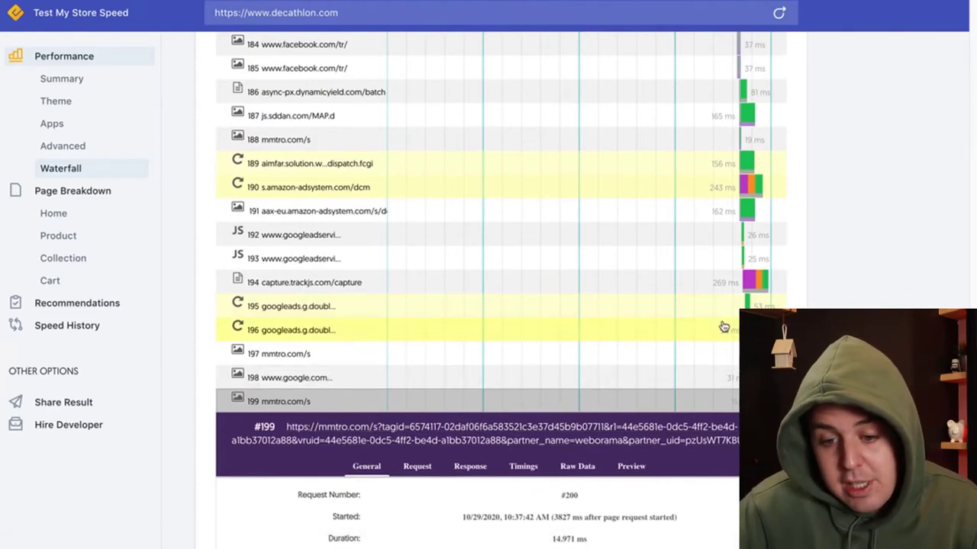
scroll(724, 327, "up", 1)
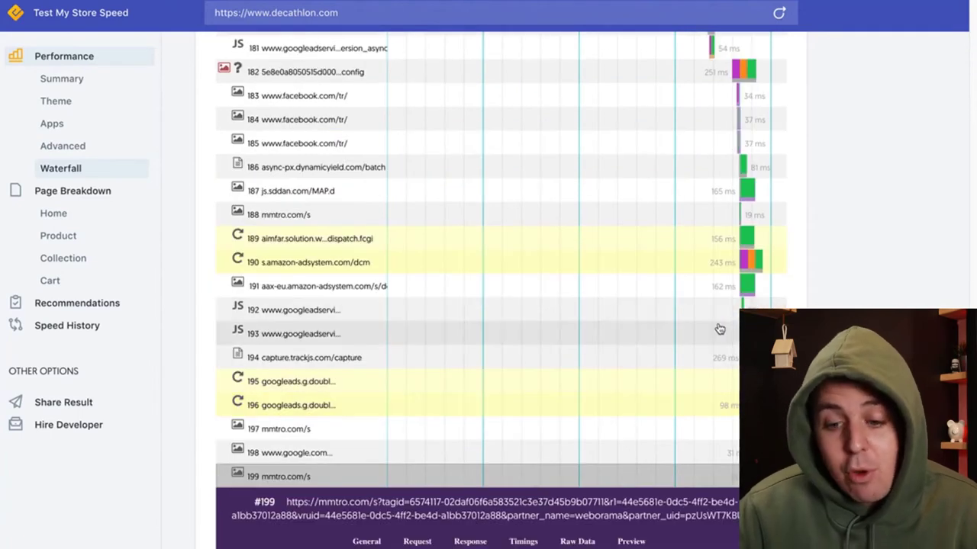
scroll(718, 329, "up", 1)
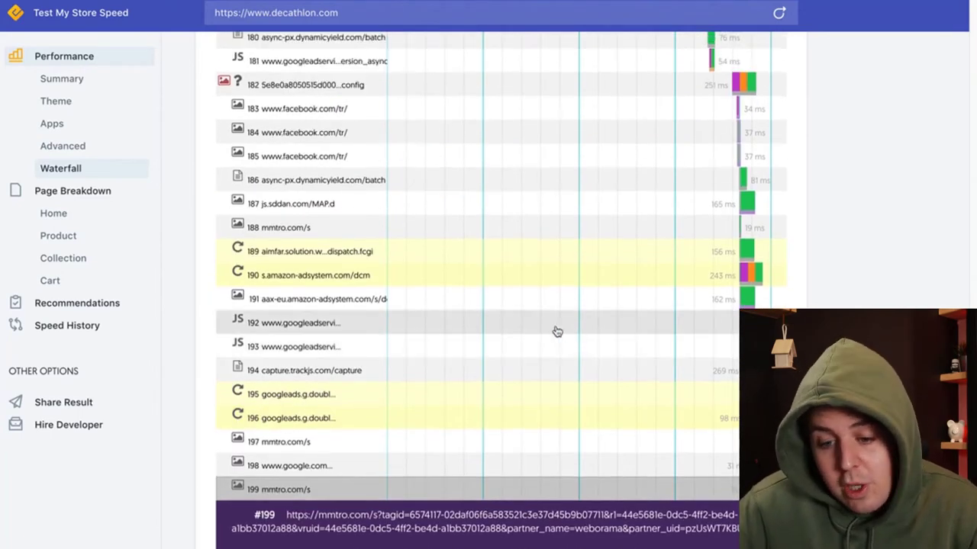
left_click(309, 258)
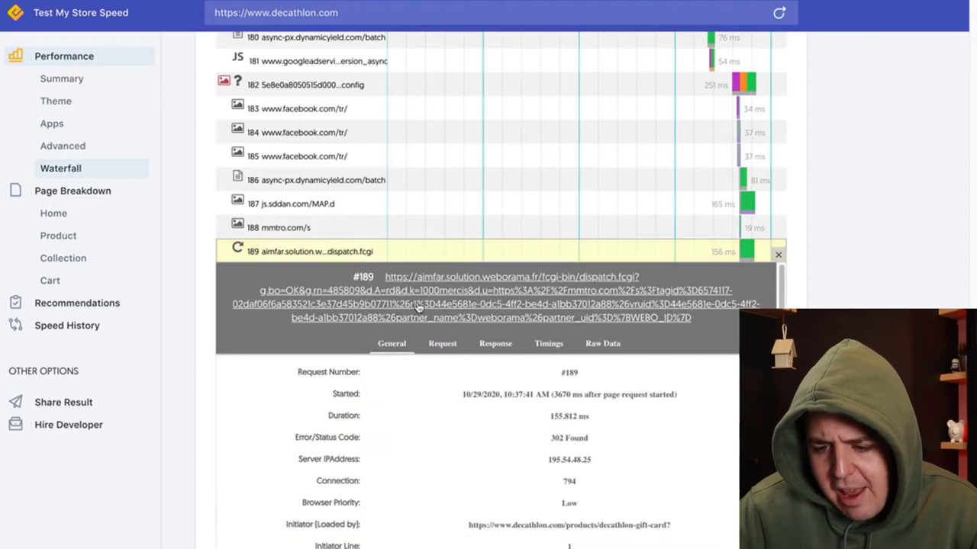
Show the details of the Gorgias chat stylesheet, request 166, and check its address.
scroll(471, 285, "up", 5)
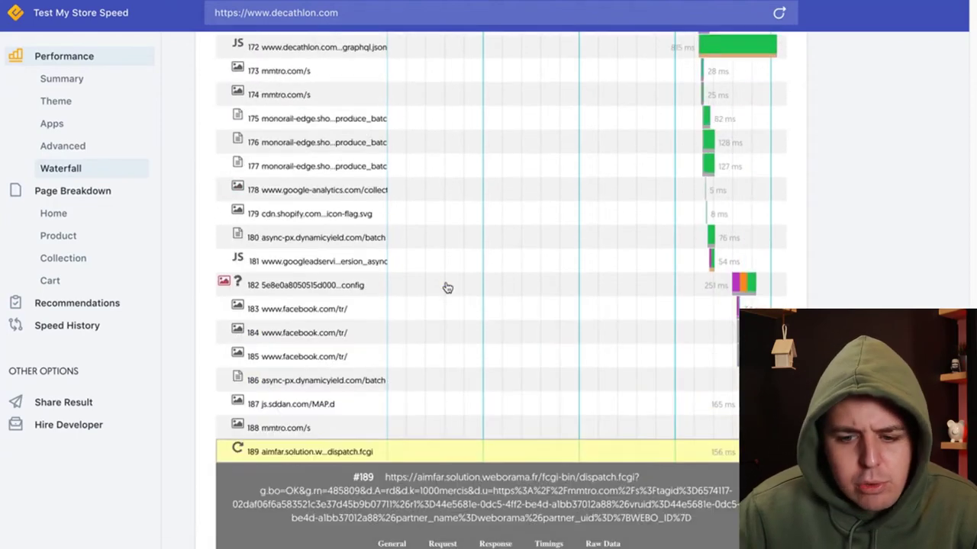
scroll(447, 288, "up", 6)
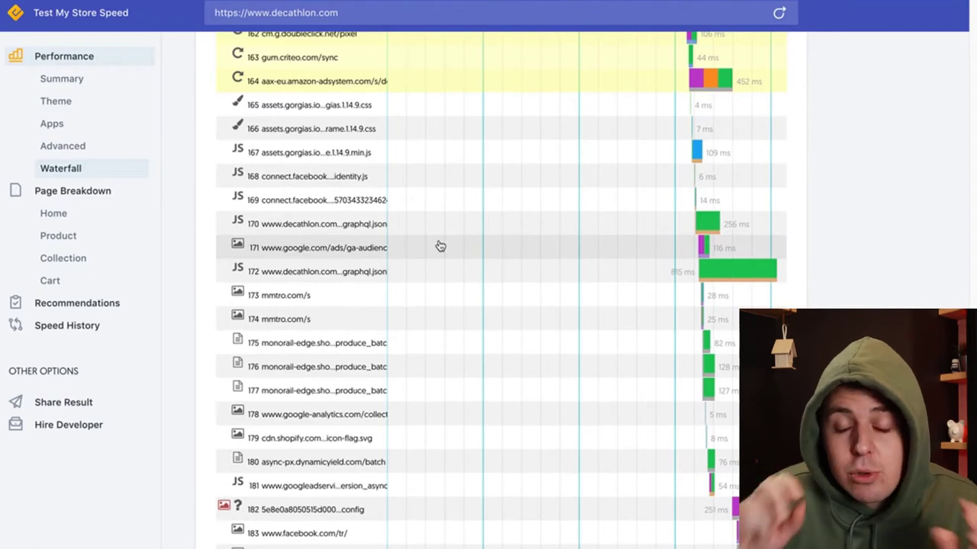
left_click(372, 131)
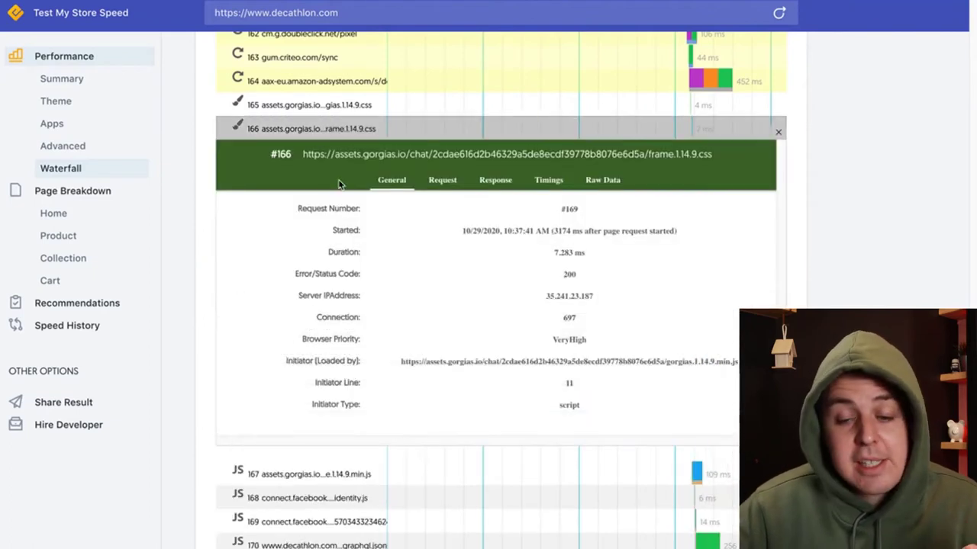
scroll(335, 180, "up", 1)
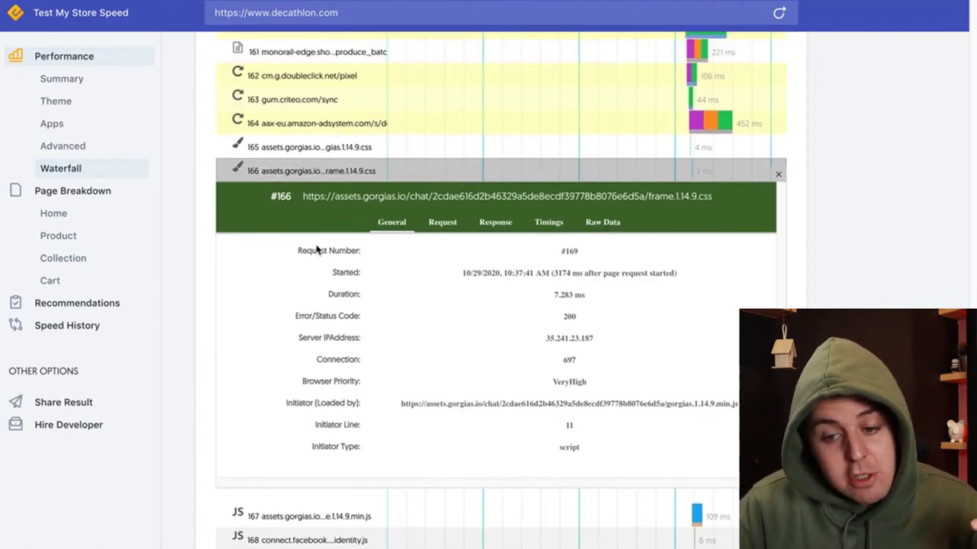
scroll(361, 226, "up", 2)
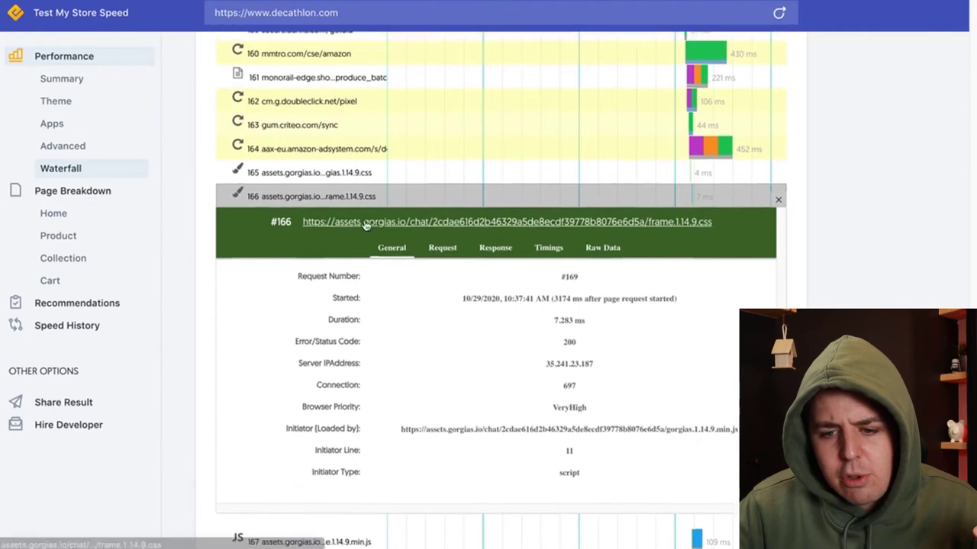
Show the details of the amazon-adsystem.com redirect, request 164, and compare it with the neighbouring redirects.
left_click(356, 183)
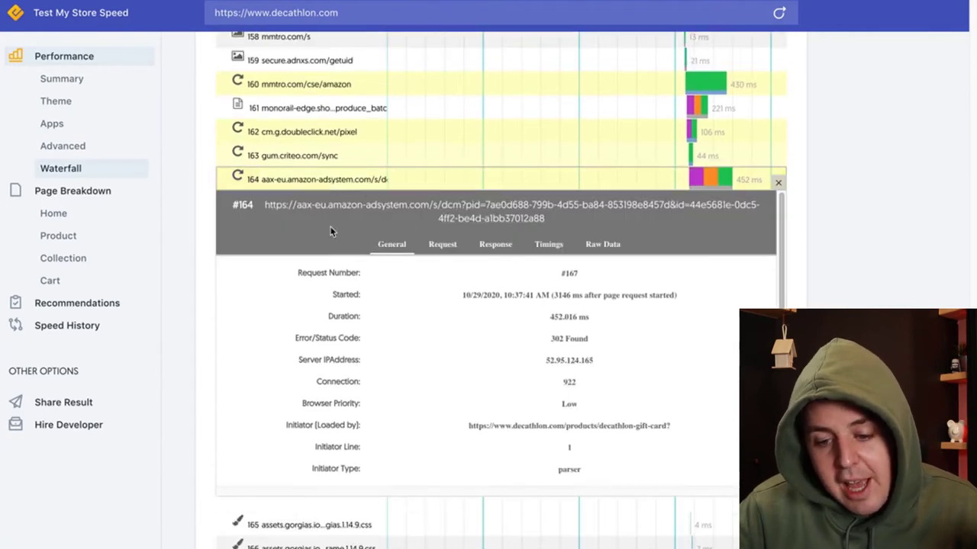
scroll(369, 216, "up", 1)
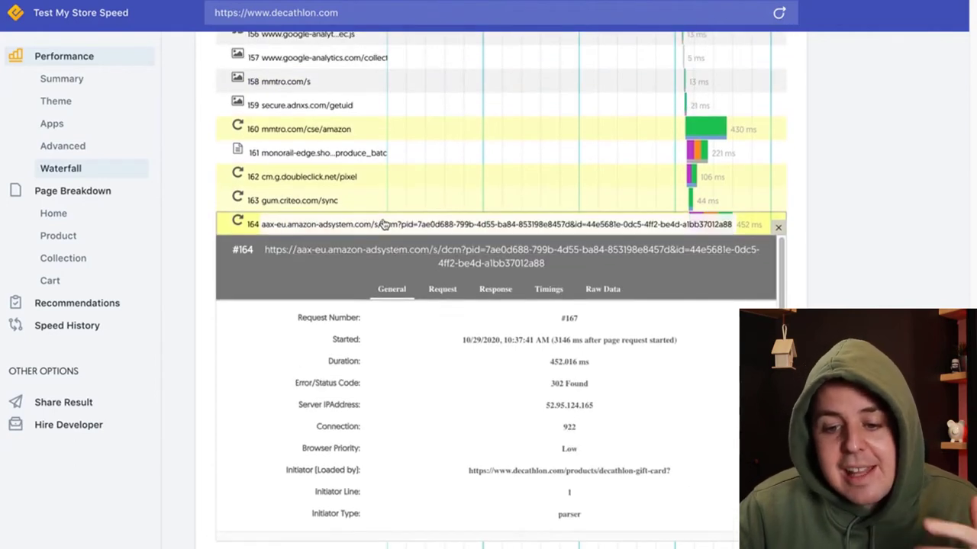
scroll(384, 225, "up", 1)
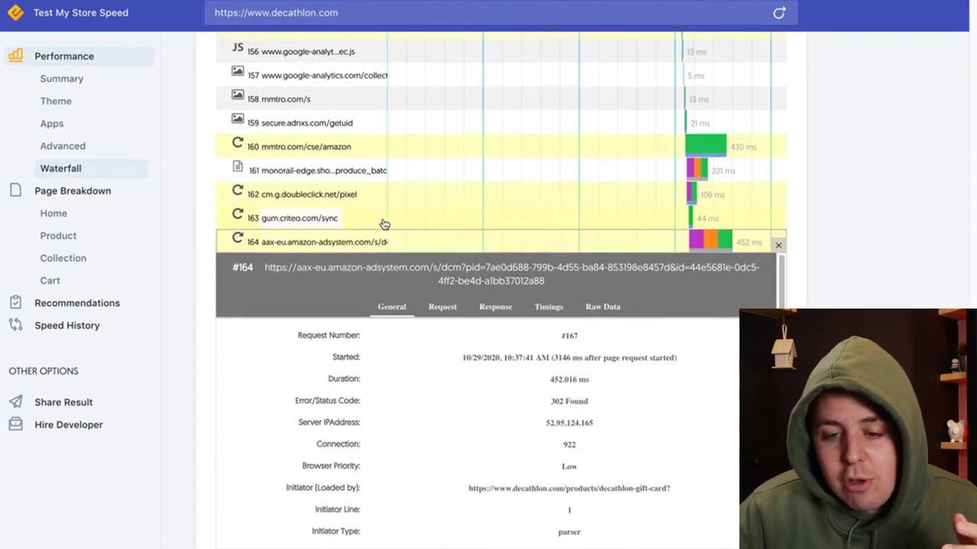
scroll(385, 224, "up", 1)
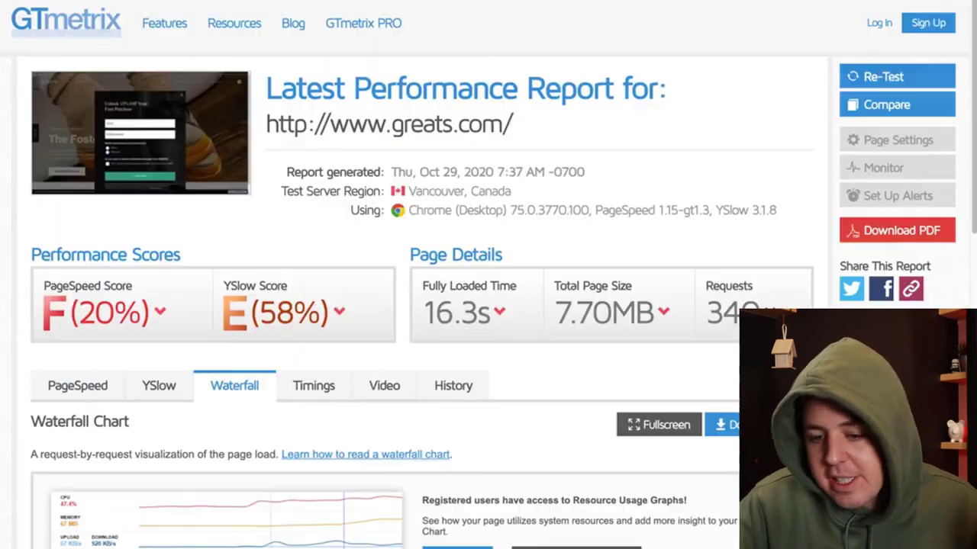
Switch to the GTmetrix report for greats.com and examine its waterfall from the early blocked image requests to the late third-party requests.
scroll(240, 180, "down", 5)
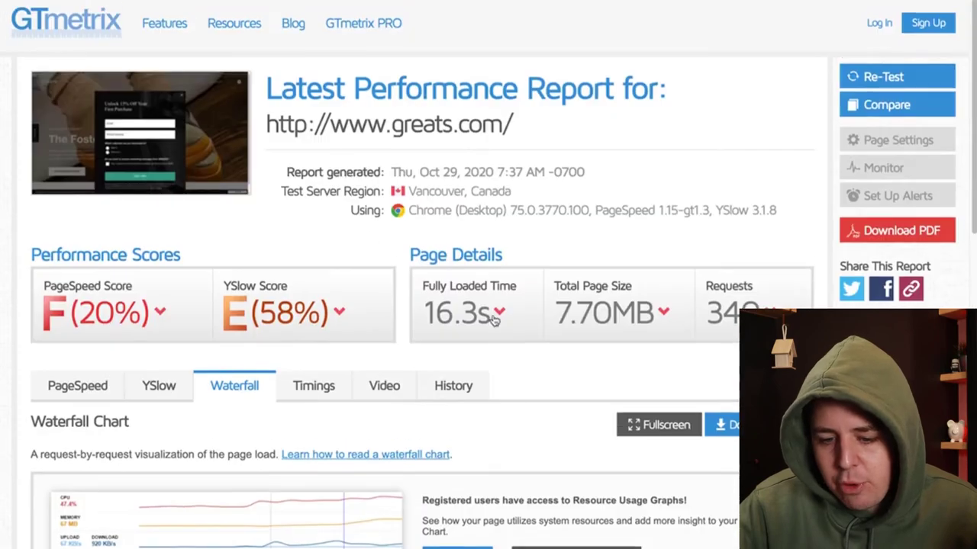
scroll(495, 320, "down", 8)
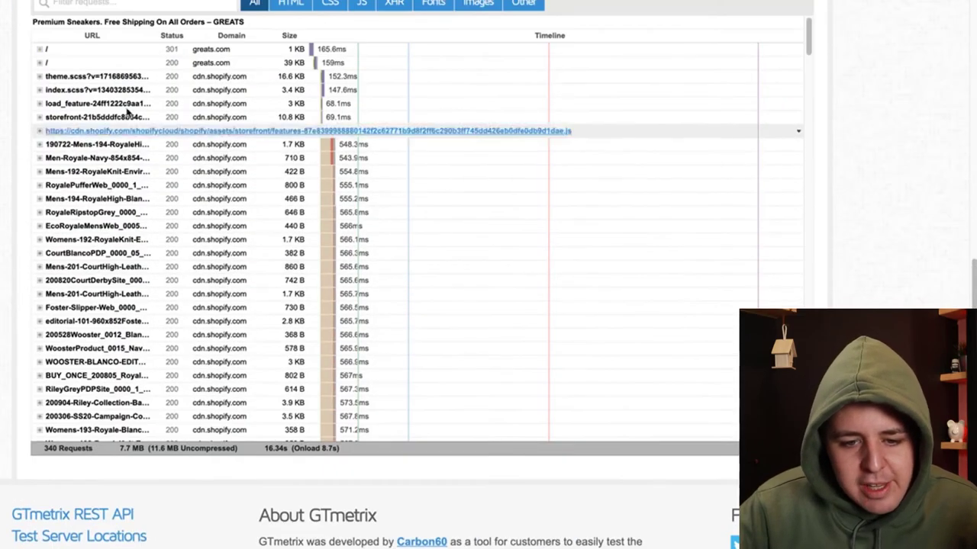
scroll(118, 155, "up", 1)
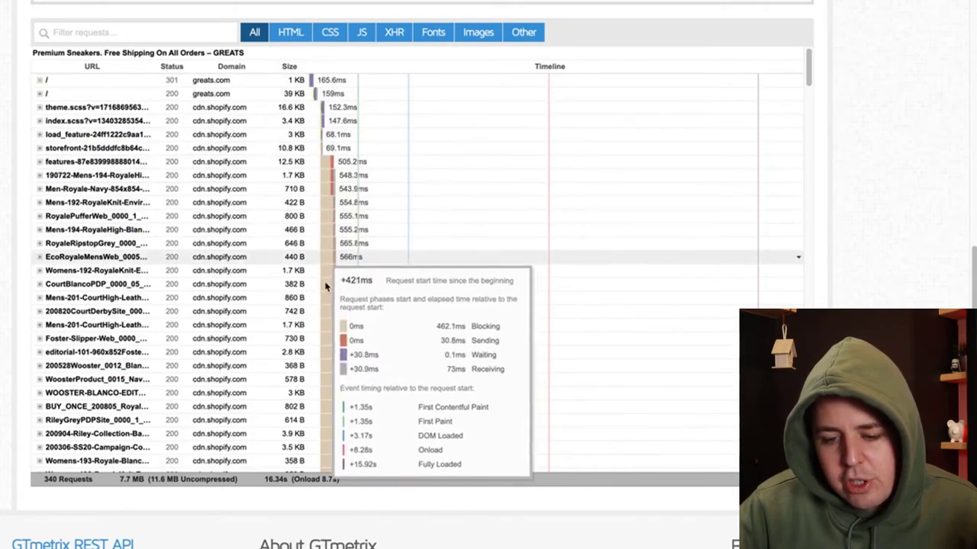
mouse_move(638, 313)
scroll(603, 296, "down", 20)
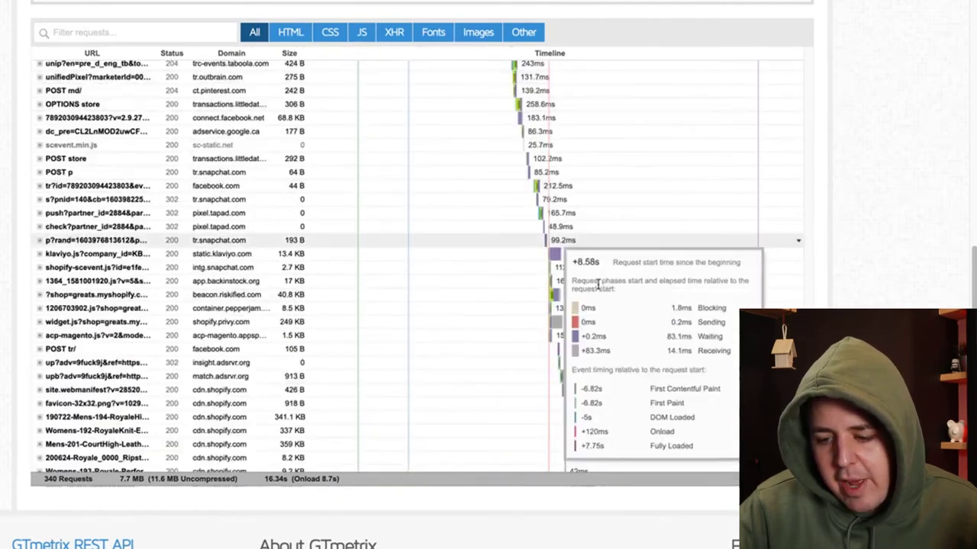
scroll(678, 374, "down", 15)
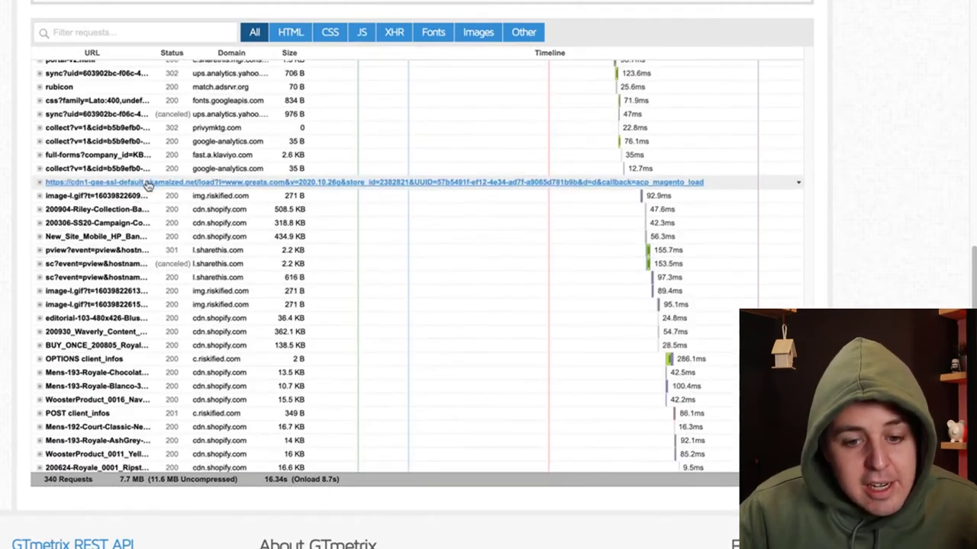
Trace the Privy, Klaviyo and Pinterest requests back up the greats.com waterfall by checking their full URLs.
scroll(152, 176, "up", 5)
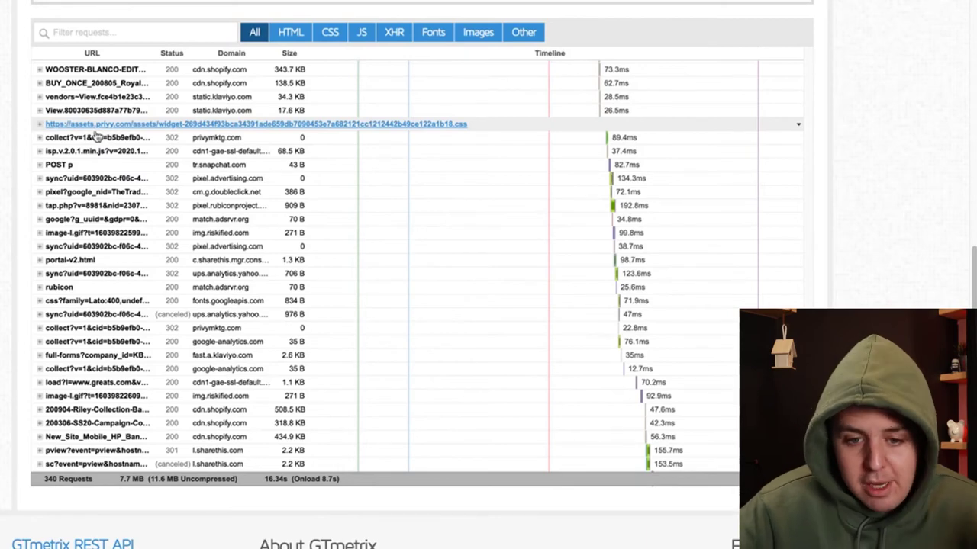
scroll(95, 135, "down", 1)
scroll(87, 137, "up", 5)
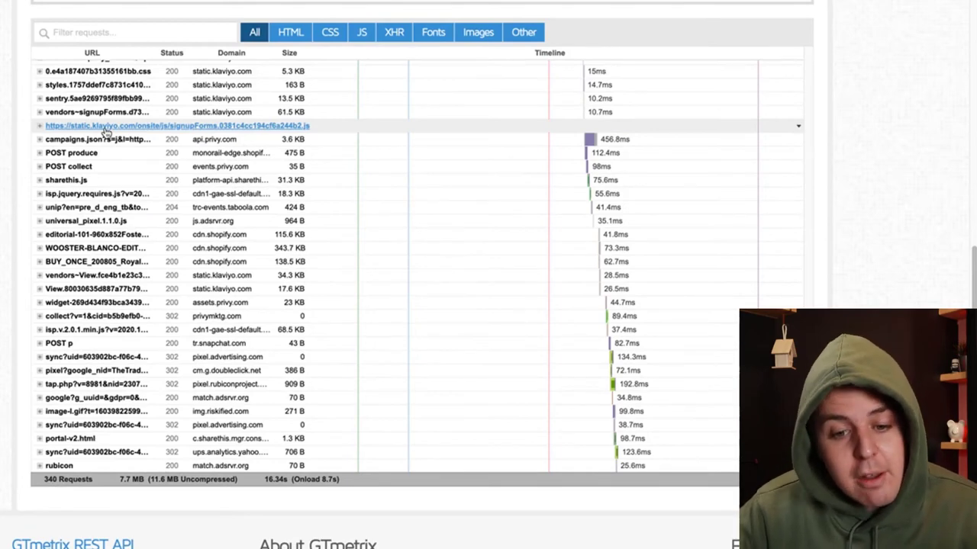
scroll(107, 134, "up", 10)
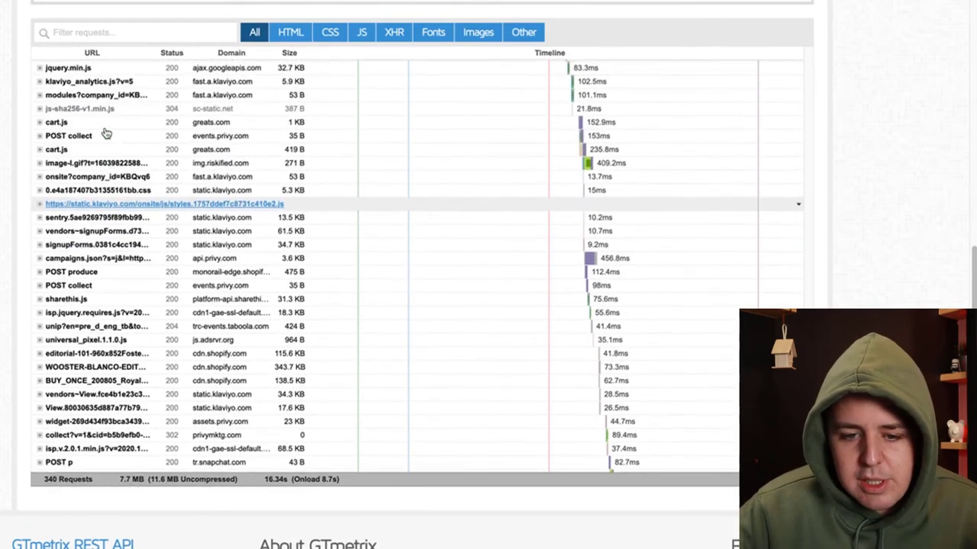
scroll(126, 145, "up", 5)
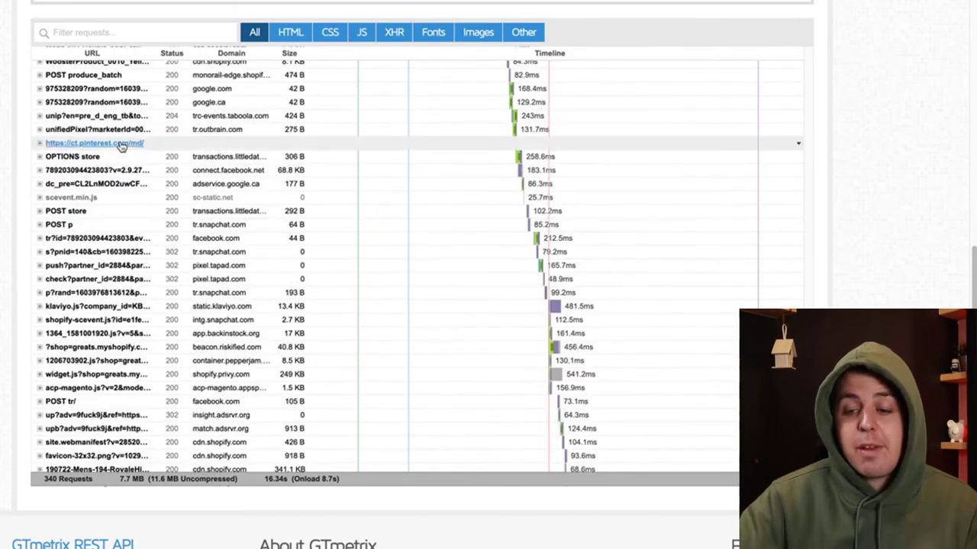
Compare the requests before and after the onload line in the greats.com waterfall and check the klaviyo.js request timing.
scroll(487, 203, "down", 10)
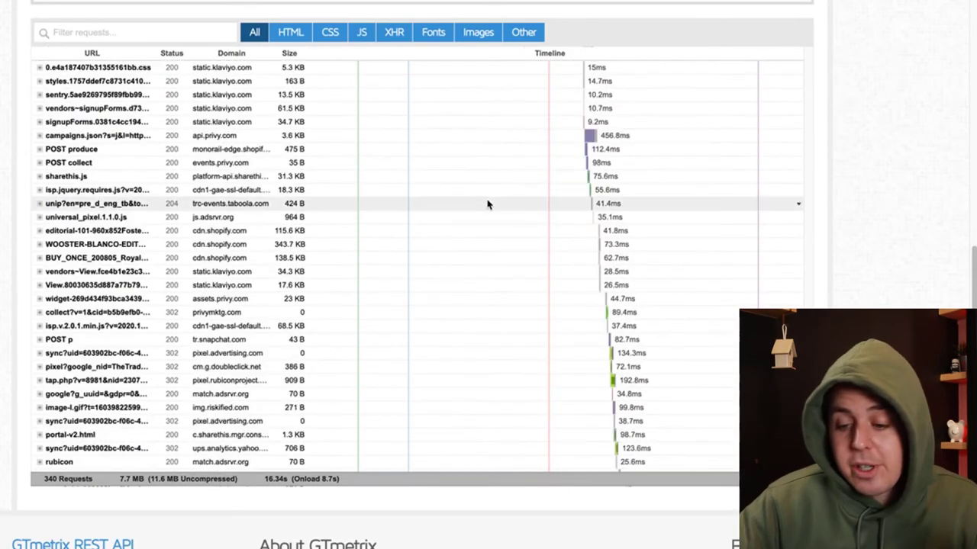
scroll(488, 203, "down", 15)
scroll(528, 233, "up", 10)
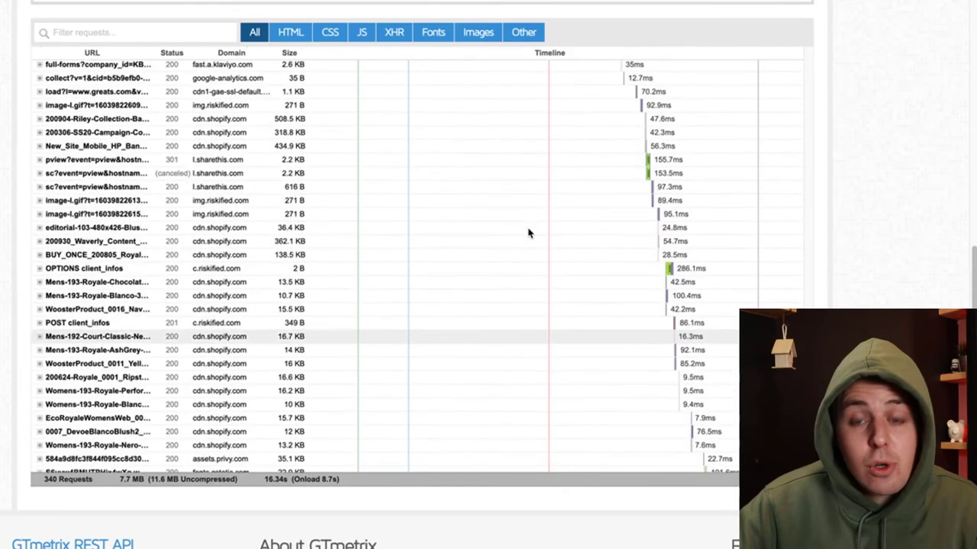
scroll(534, 242, "up", 15)
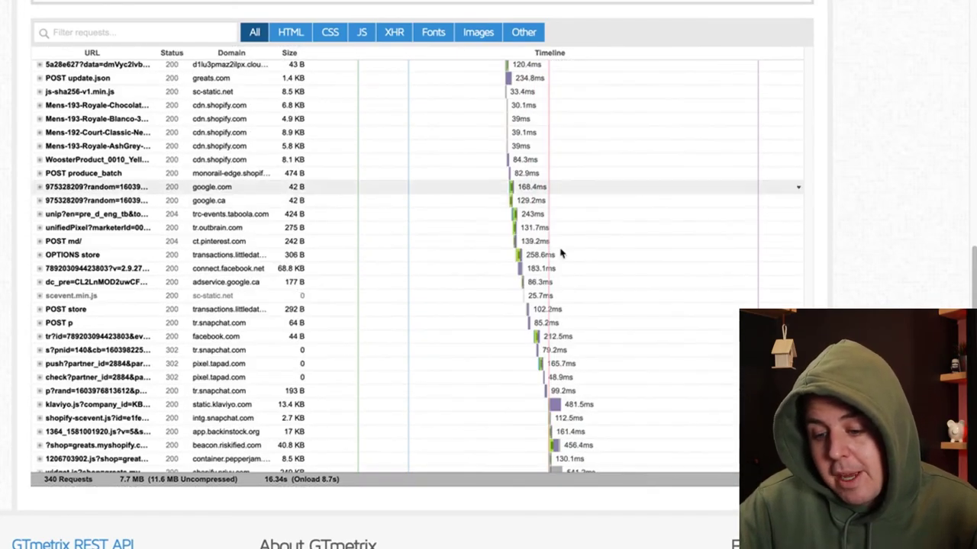
mouse_move(568, 406)
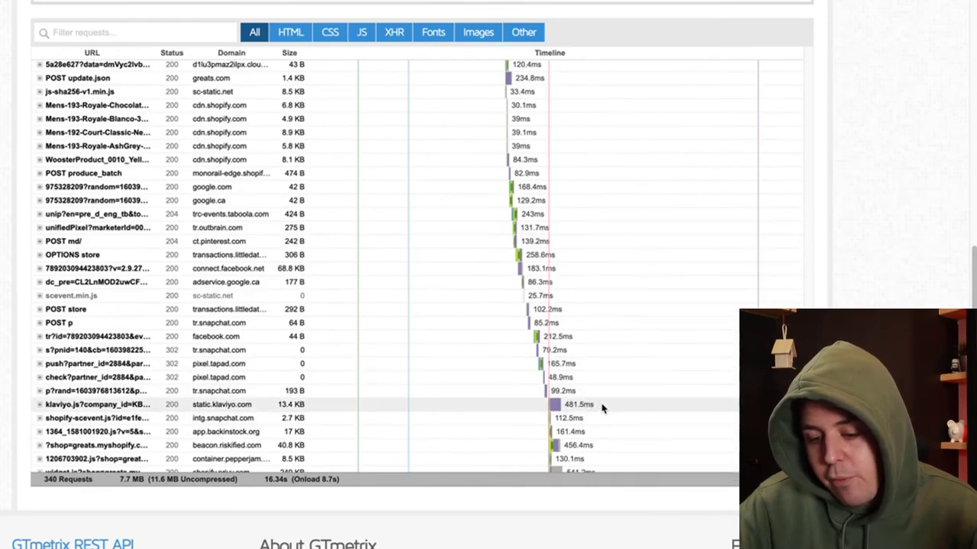